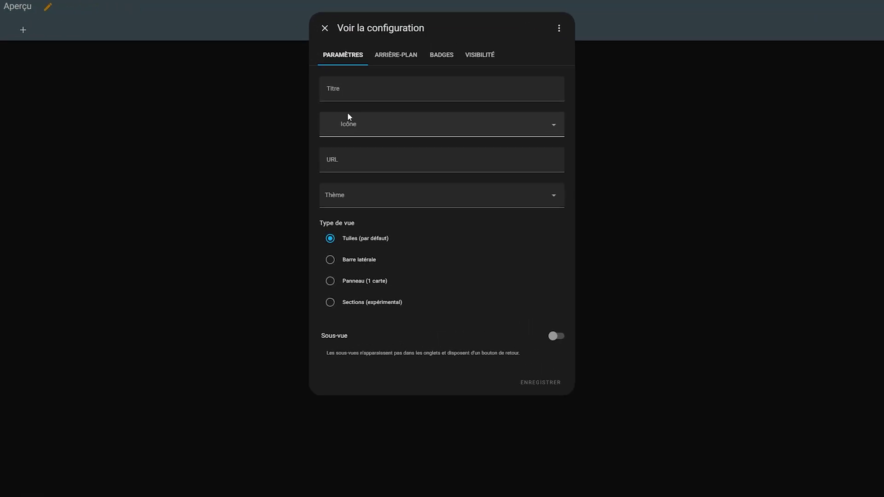
- Title the view "Tableau de bord", choose the Sections (expérimental) view type and lower the maximum number of columns to the minimum
{"action": "left_click", "coordinate": [371, 80]}
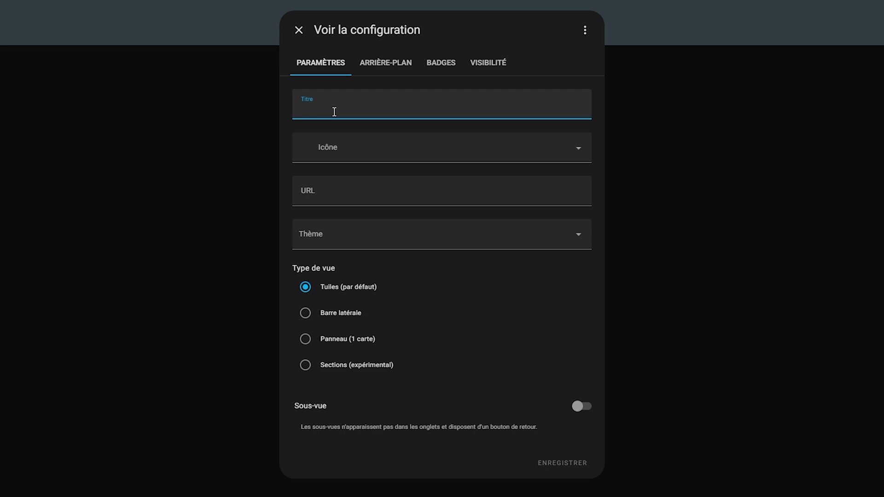
{"action": "type", "text": "Tableau de bord"}
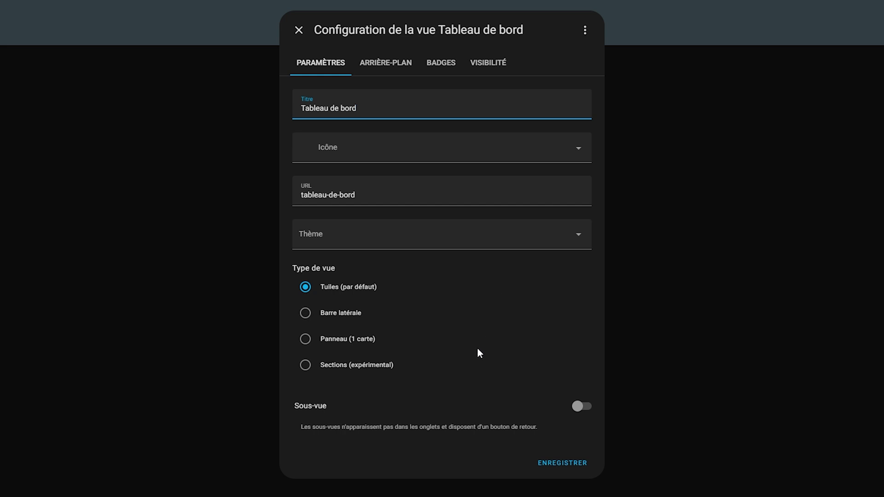
{"action": "left_click", "coordinate": [371, 369]}
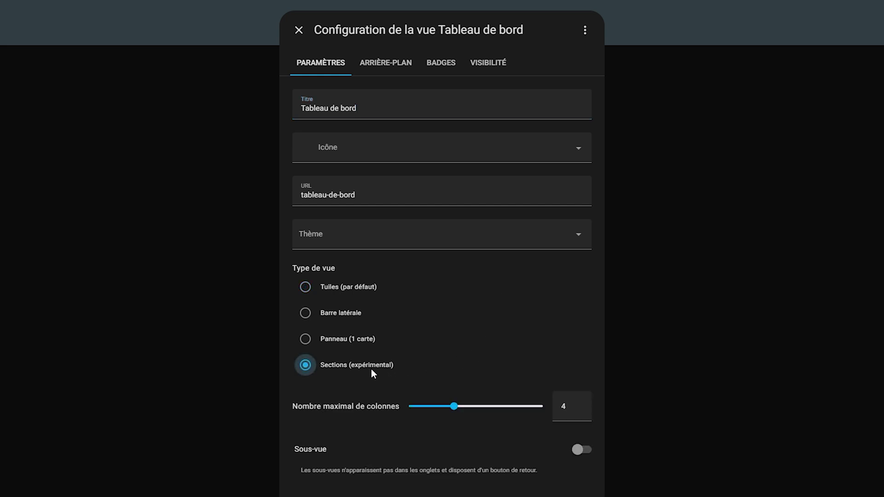
{"action": "left_click_drag", "start_coordinate": [445, 413], "coordinate": [412, 418]}
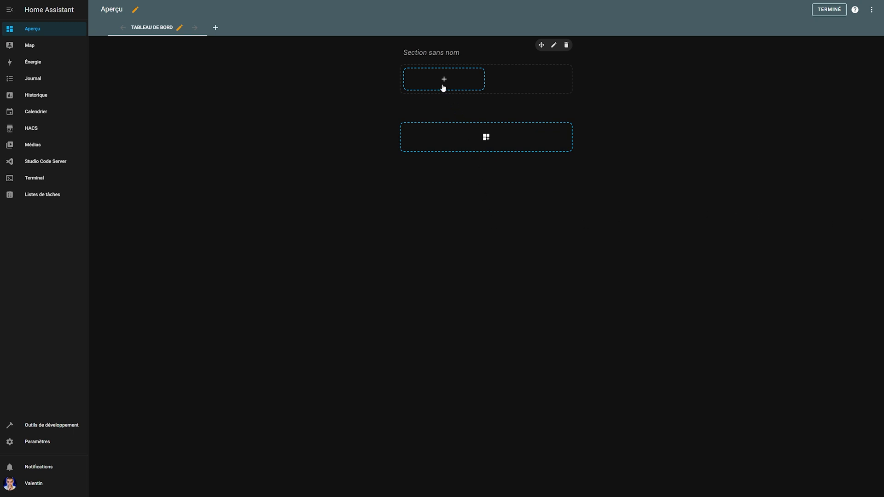
- Add a Mushroom Chips Card to the unnamed section and remove its default entity chip
{"action": "left_click", "coordinate": [443, 85]}
{"action": "left_click_drag", "start_coordinate": [612, 81], "coordinate": [601, 387]}
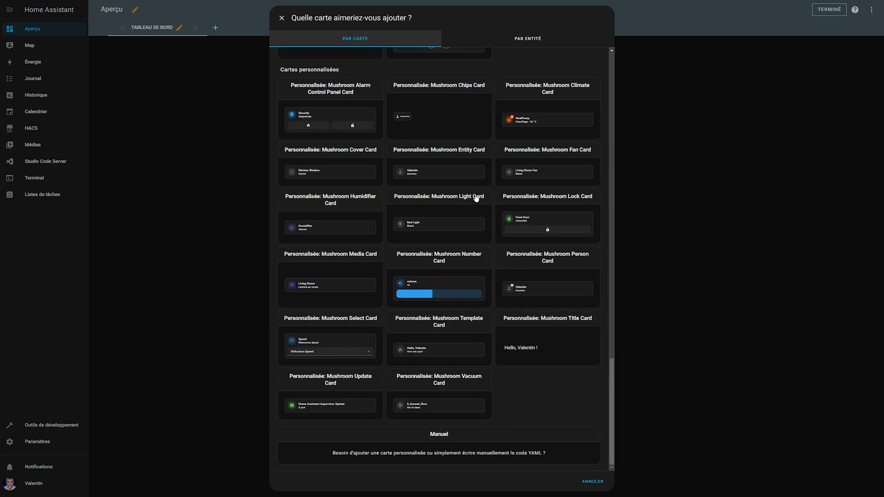
{"action": "left_click", "coordinate": [426, 122]}
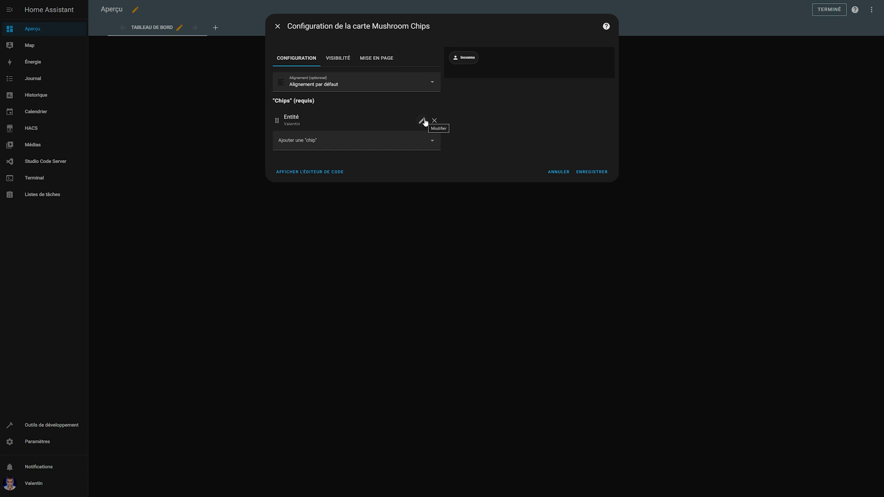
{"action": "left_click", "coordinate": [434, 121]}
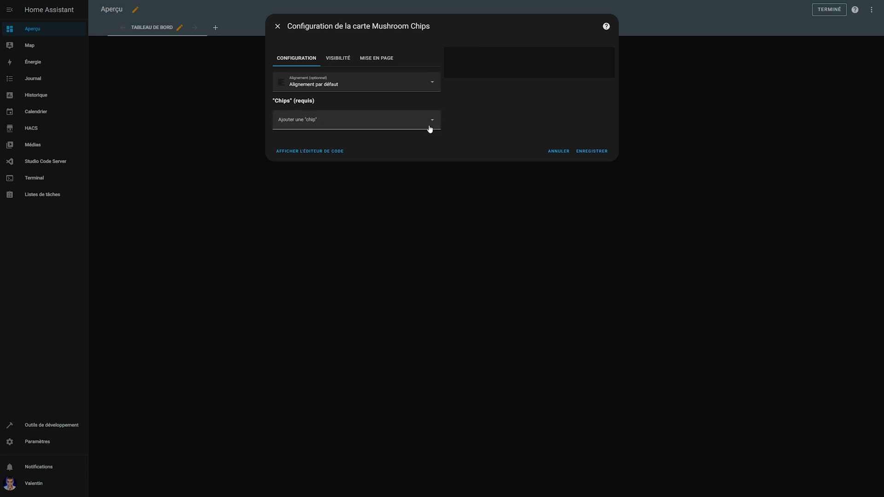
- Add an Alarme chip for the Security entity and set its content to État
{"action": "left_click", "coordinate": [387, 125]}
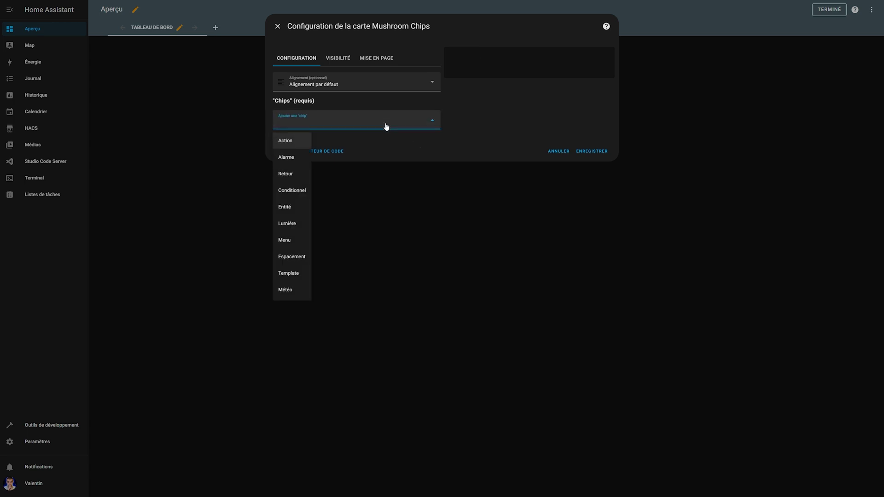
{"action": "left_click", "coordinate": [290, 158]}
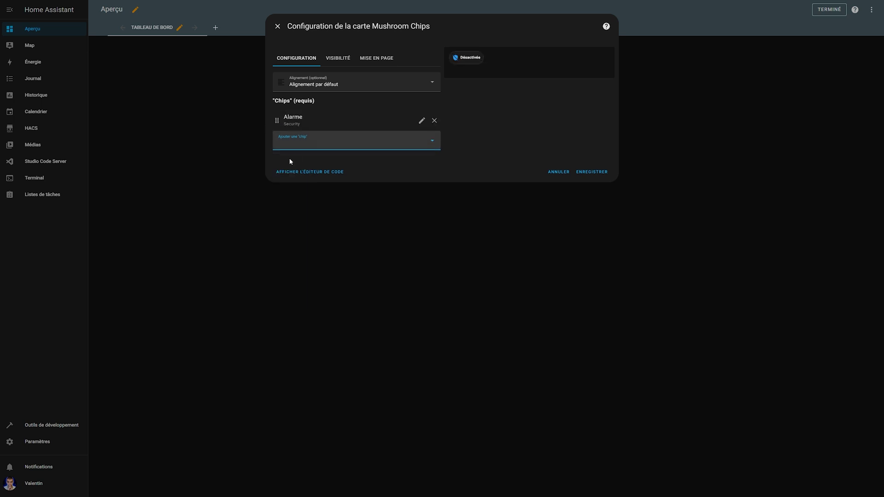
{"action": "left_click", "coordinate": [421, 120]}
{"action": "left_click", "coordinate": [343, 105]}
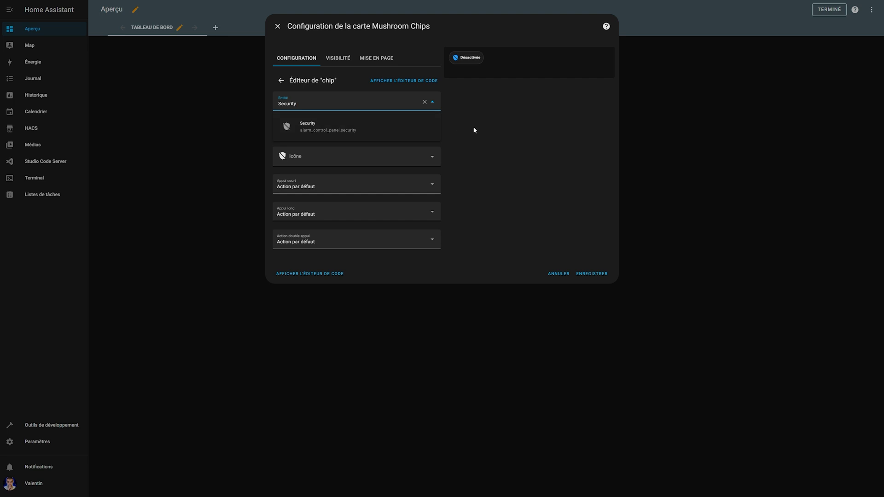
{"action": "key", "text": "Escape"}
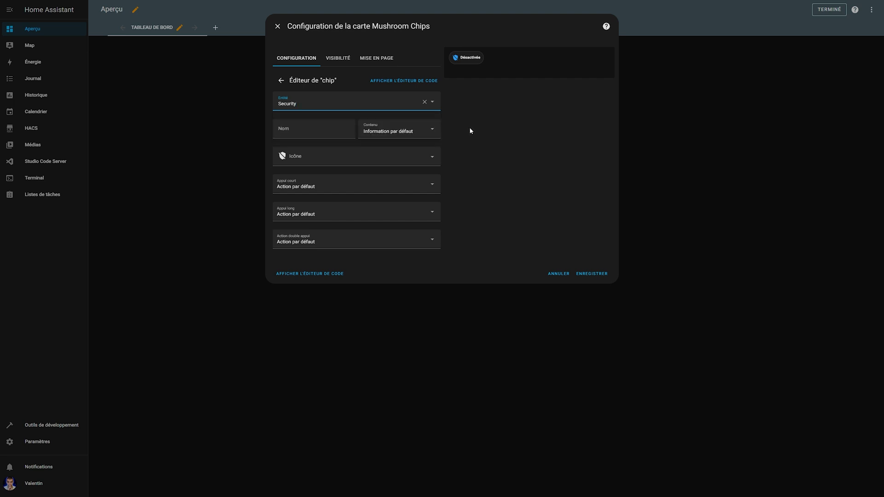
{"action": "left_click", "coordinate": [419, 133]}
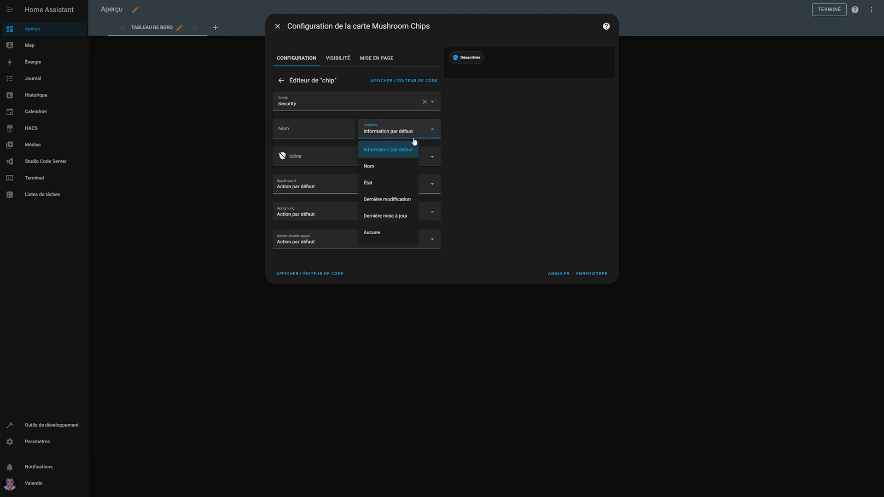
{"action": "left_click", "coordinate": [389, 189]}
{"action": "left_click", "coordinate": [279, 80]}
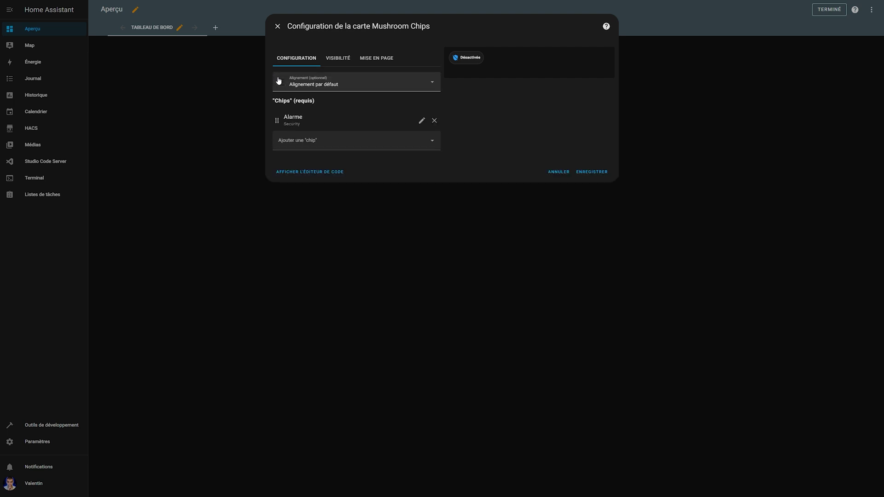
- Add a Météo chip for Demo Weather South that displays both the conditions and the temperature
{"action": "left_click", "coordinate": [335, 143]}
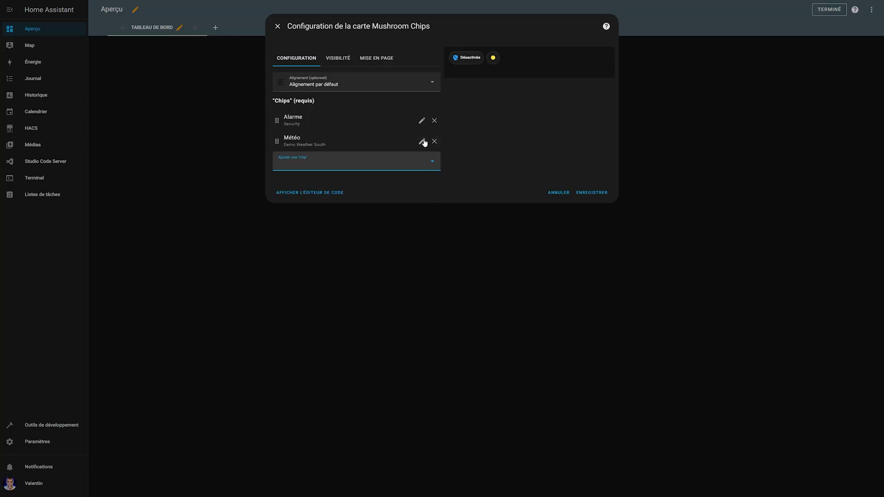
{"action": "left_click", "coordinate": [421, 142]}
{"action": "left_click", "coordinate": [349, 129]}
{"action": "left_click", "coordinate": [435, 129]}
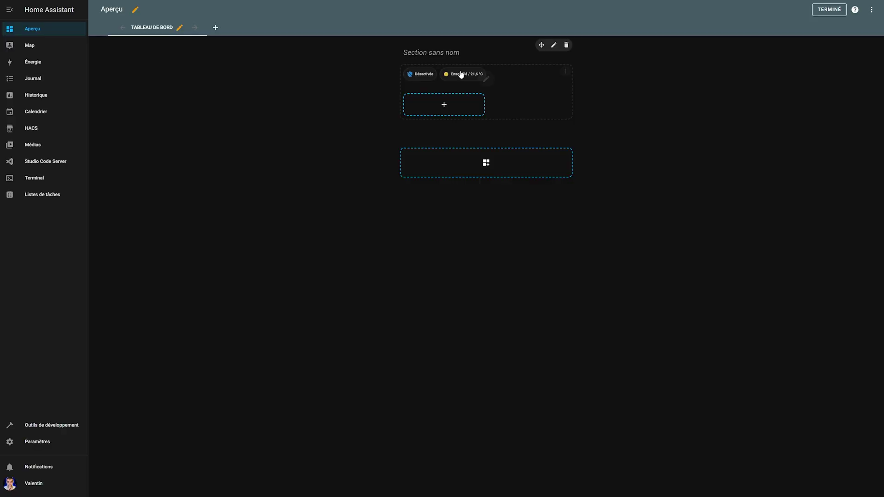
- Set the chips card's alignment to Centré and save the card
{"action": "left_click", "coordinate": [487, 80]}
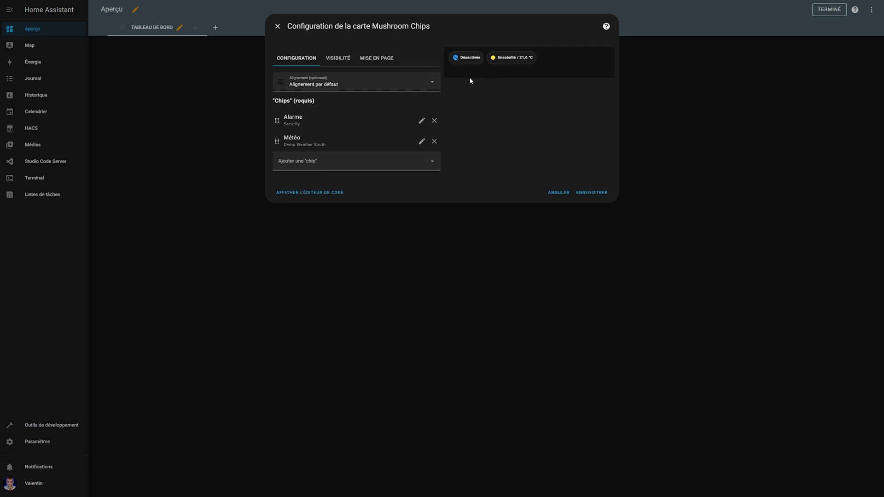
{"action": "left_click", "coordinate": [395, 83]}
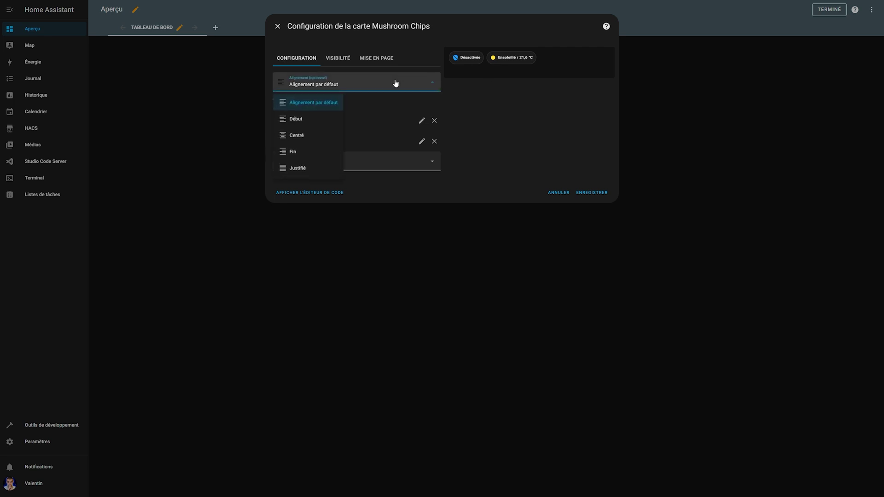
{"action": "left_click", "coordinate": [296, 136]}
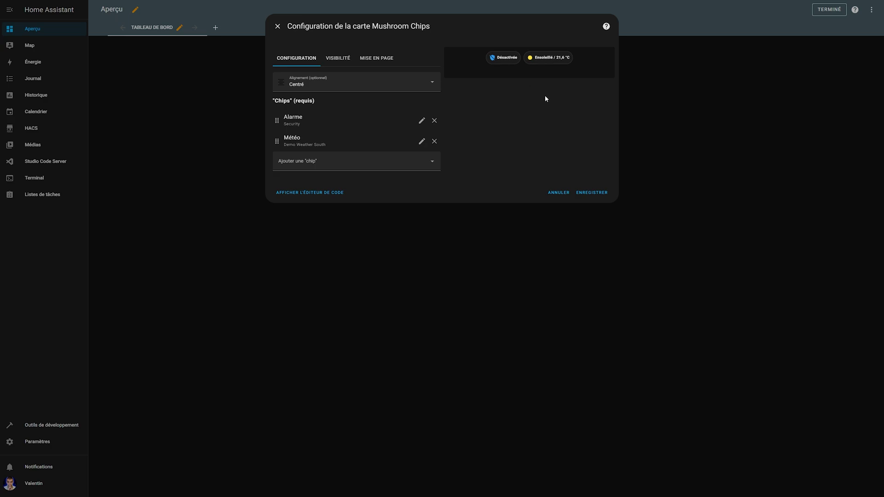
{"action": "left_click", "coordinate": [593, 192]}
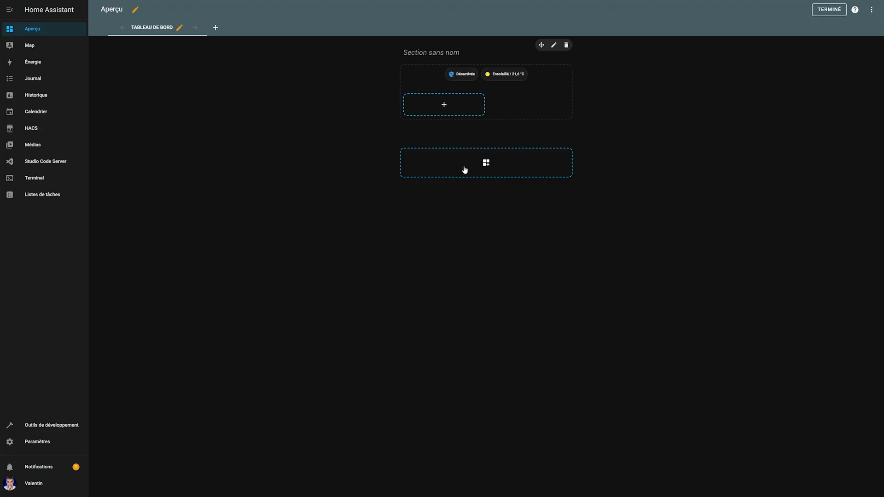
- Add a Pile horizontale card below the chips, finding it with the search "pile"
{"action": "left_click", "coordinate": [464, 113]}
{"action": "left_click", "coordinate": [359, 61]}
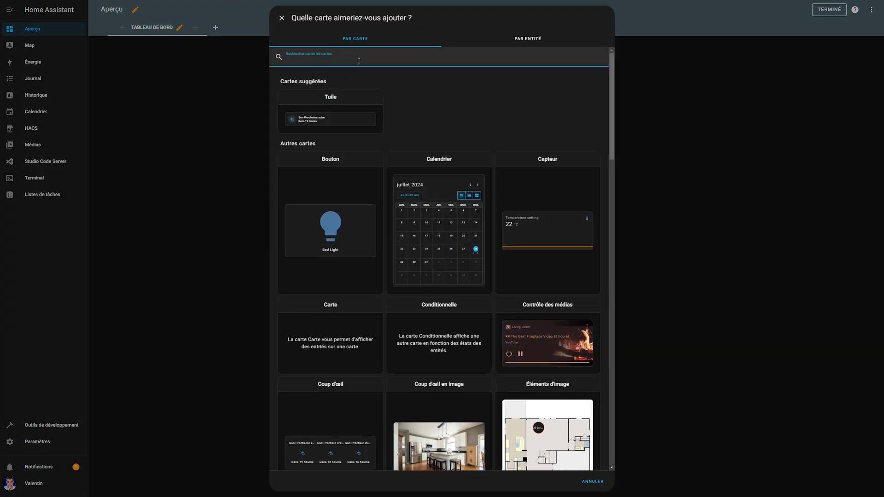
{"action": "type", "text": "pile"}
{"action": "left_click", "coordinate": [357, 97]}
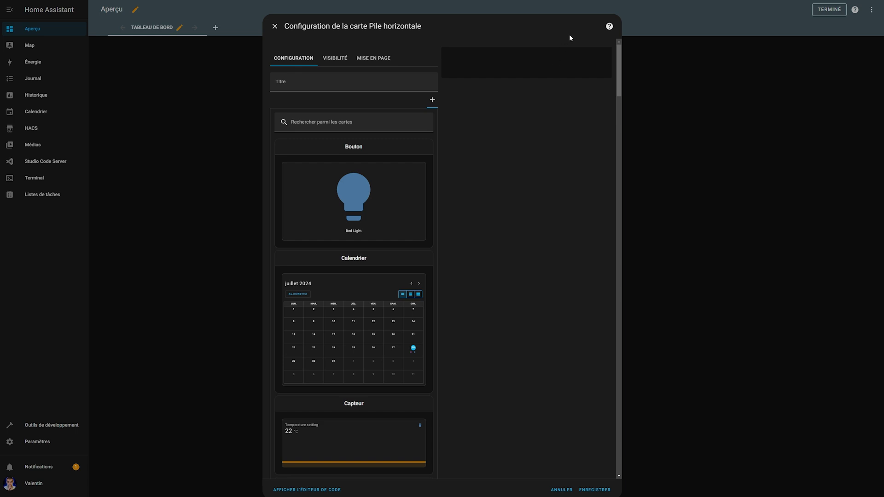
- Add a Mushroom Person Card to the horizontal stack, keeping the default person and setting its icon type to Image de l'entité
{"action": "left_click", "coordinate": [343, 121]}
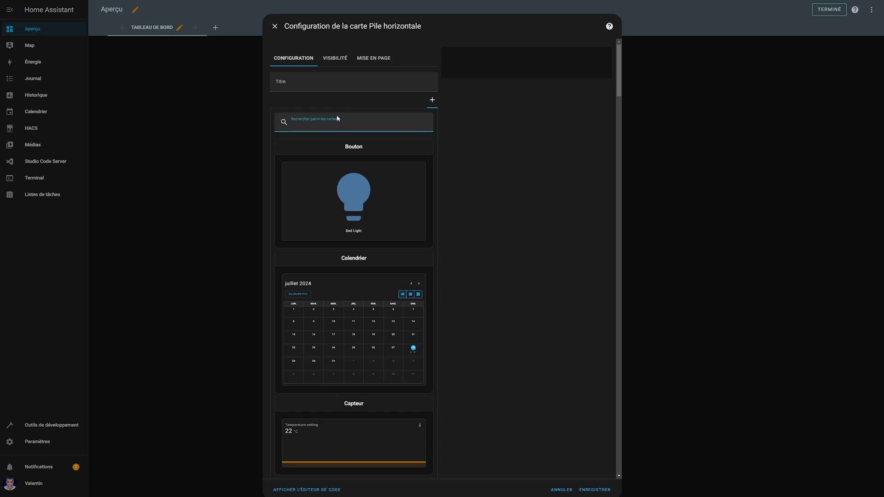
{"action": "type", "text": "perso"}
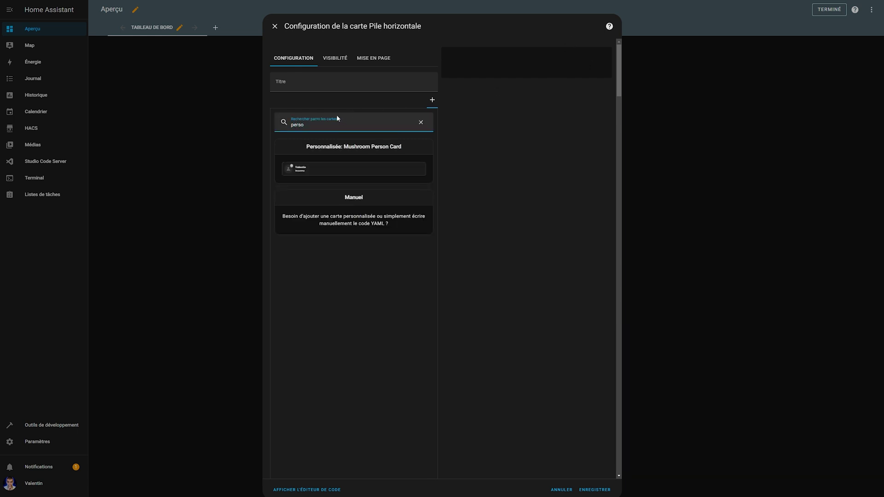
{"action": "left_click", "coordinate": [355, 161]}
{"action": "double_click", "coordinate": [285, 144]}
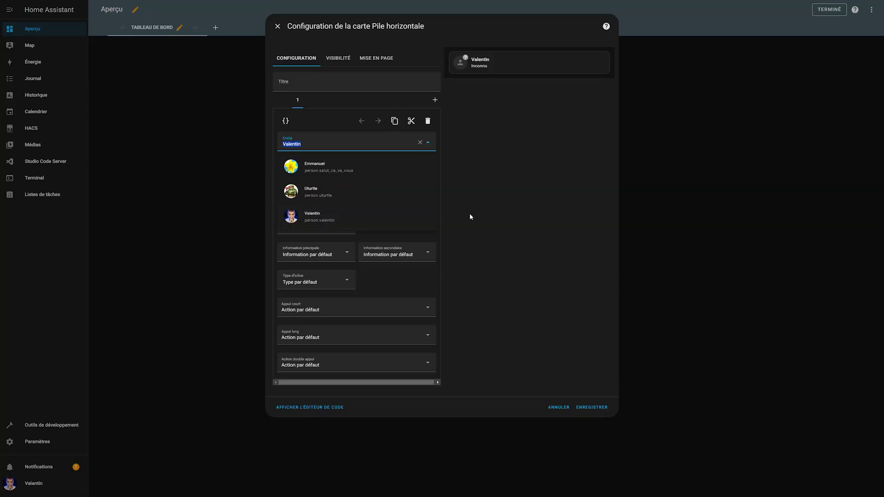
{"action": "left_click", "coordinate": [482, 114]}
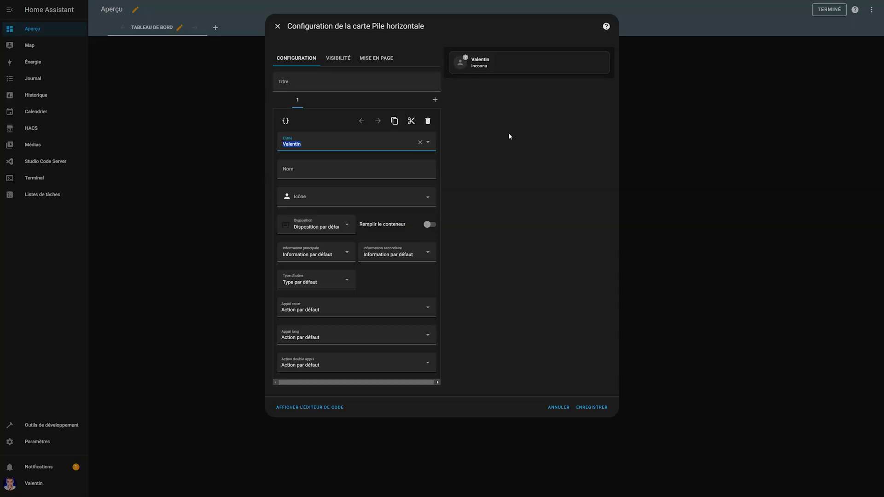
{"action": "left_click", "coordinate": [329, 279]}
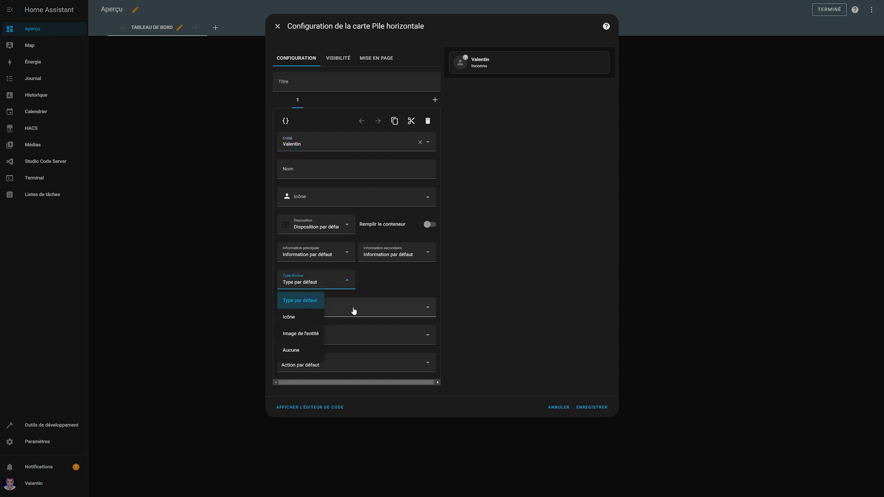
{"action": "left_click", "coordinate": [323, 334]}
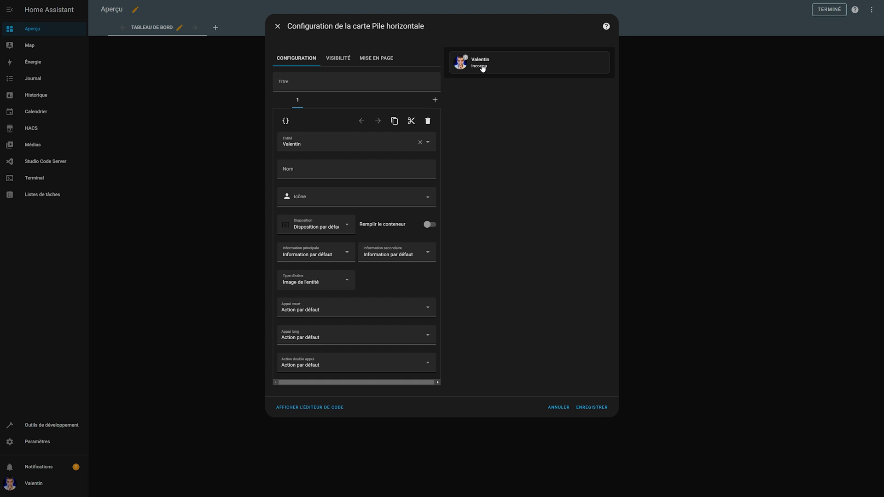
- Add a second Mushroom Person Card to the stack for the first person listed, with icon type Image de l'entité
{"action": "left_click", "coordinate": [435, 100]}
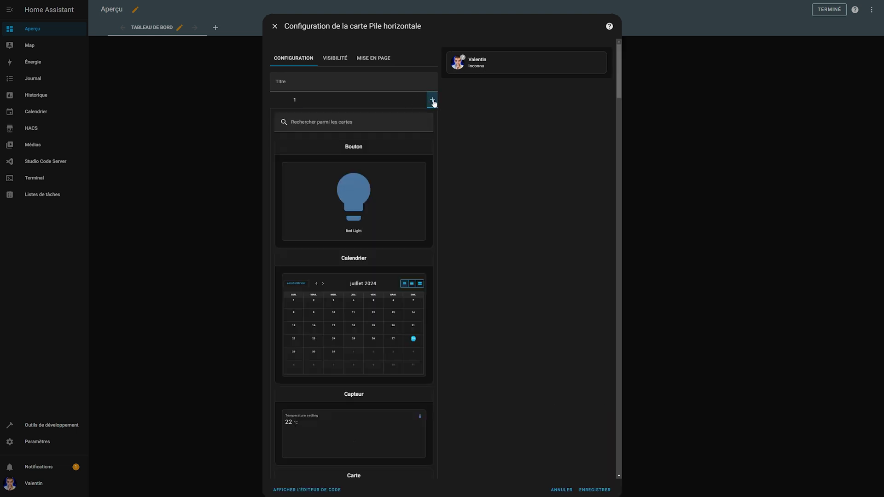
{"action": "left_click", "coordinate": [343, 125]}
{"action": "type", "text": "person"}
{"action": "left_click", "coordinate": [368, 157]}
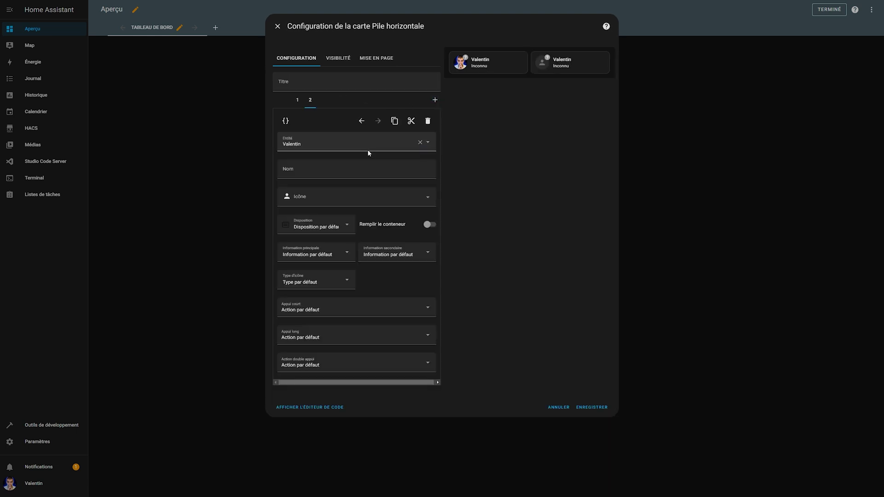
{"action": "left_click", "coordinate": [356, 143]}
{"action": "left_click", "coordinate": [324, 168]}
{"action": "left_click", "coordinate": [326, 288]}
{"action": "left_click", "coordinate": [308, 334]}
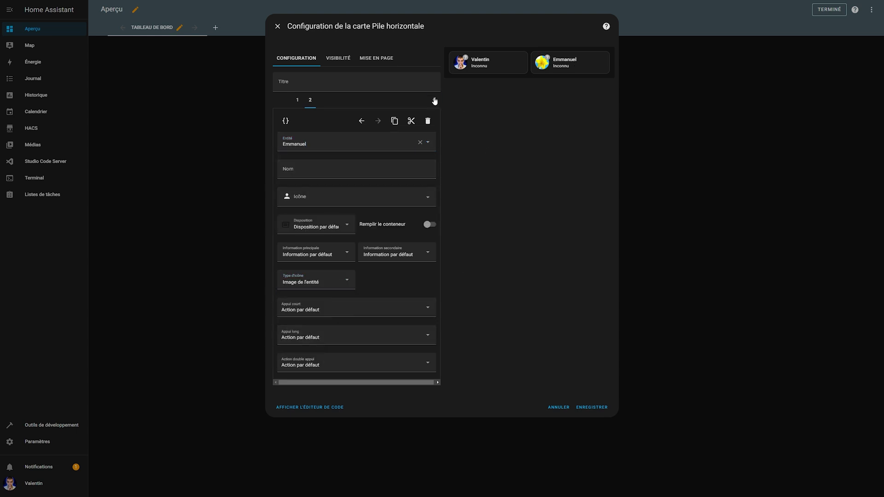
- Add a third Mushroom Person Card for the second person listed, with icon type Image de l'entité, and save the stack
{"action": "left_click", "coordinate": [435, 100]}
{"action": "left_click", "coordinate": [377, 117]}
{"action": "type", "text": "person"}
{"action": "left_click", "coordinate": [330, 166]}
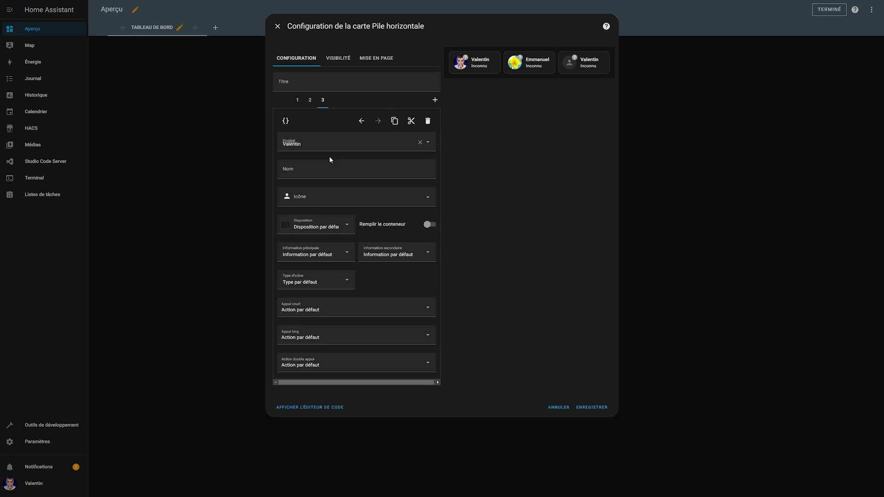
{"action": "left_click", "coordinate": [330, 145]}
{"action": "left_click", "coordinate": [335, 186]}
{"action": "left_click", "coordinate": [343, 281]}
{"action": "left_click", "coordinate": [315, 335]}
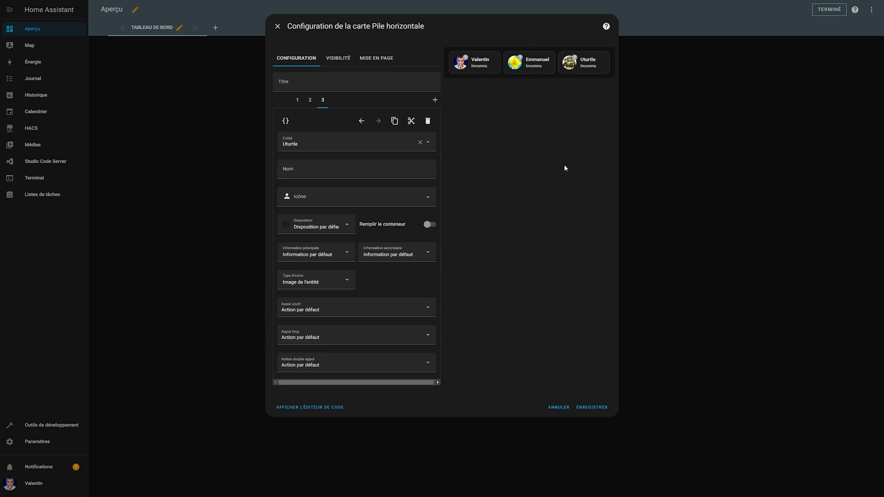
{"action": "left_click", "coordinate": [586, 407]}
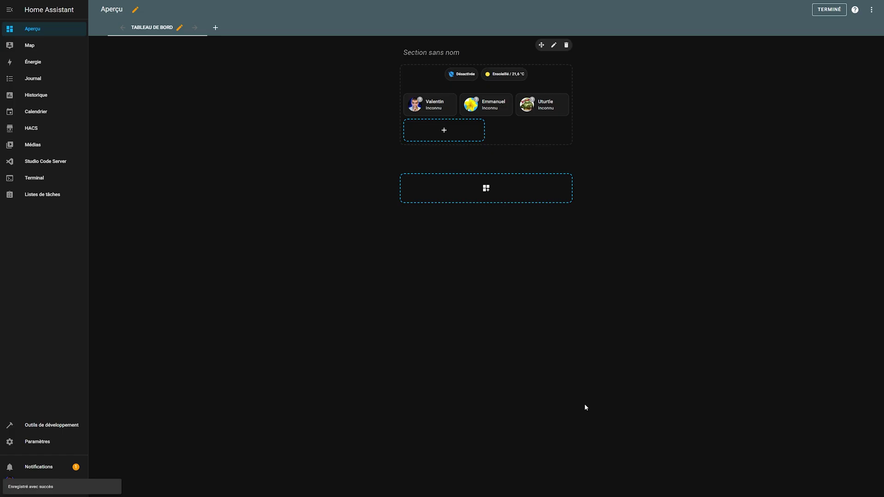
- Leave edit mode to check the dashboard, reopen it for editing and add a new section below the first
{"action": "left_click", "coordinate": [827, 17]}
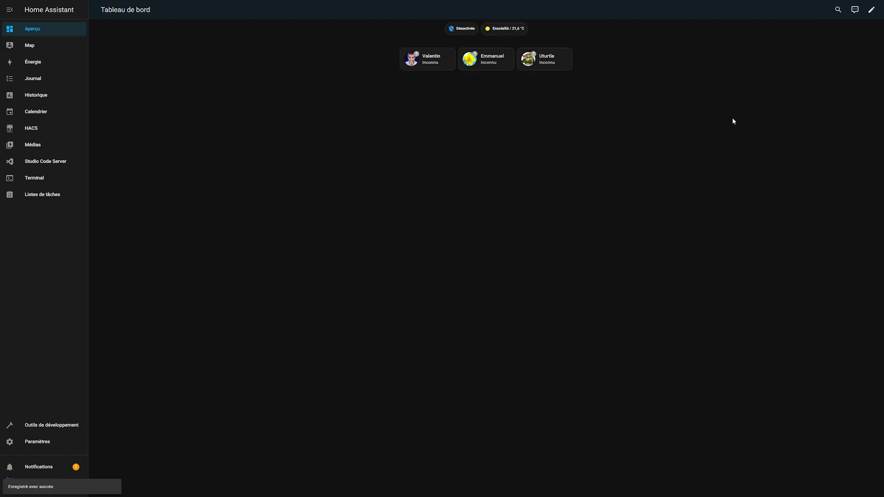
{"action": "left_click", "coordinate": [871, 9]}
{"action": "left_click", "coordinate": [480, 195]}
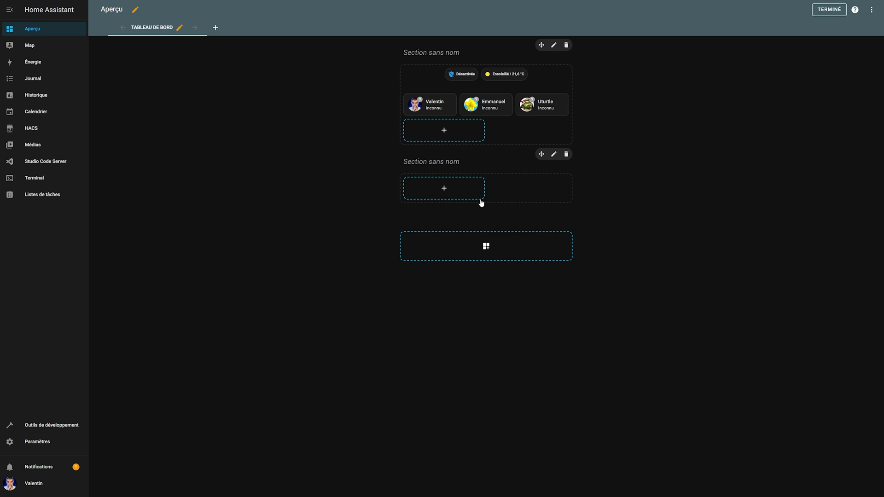
- Add a horizontal stack card (Pile horizontale) to the new second section
{"action": "left_click", "coordinate": [444, 189]}
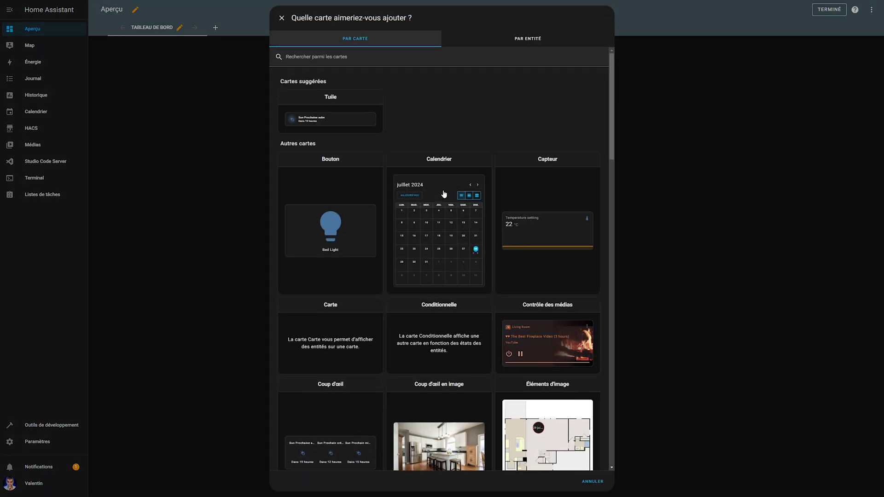
{"action": "left_click", "coordinate": [349, 60]}
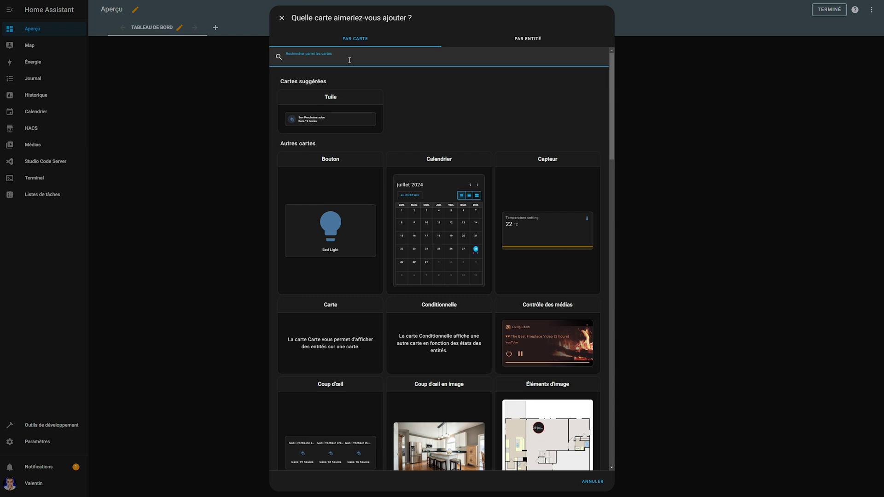
{"action": "type", "text": "pile"}
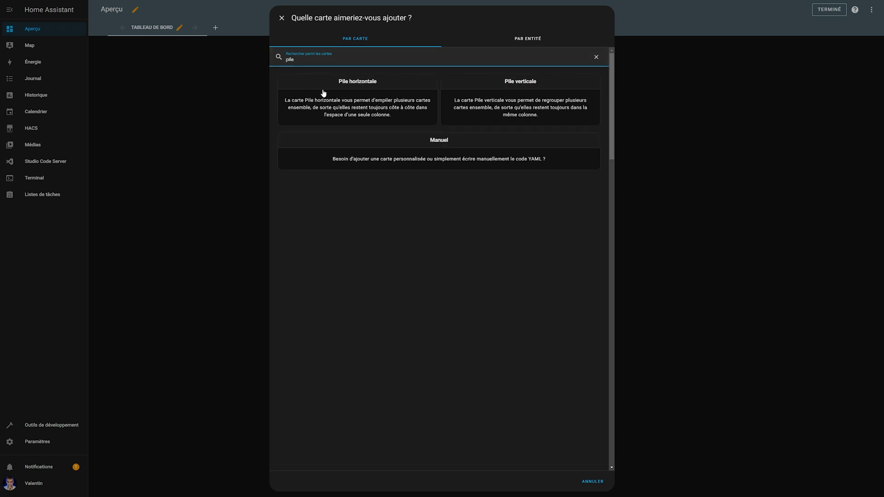
{"action": "left_click", "coordinate": [324, 92]}
- Add a Mushroom Template Card to the horizontal stack and set its icon colour to blue
{"action": "left_click", "coordinate": [373, 130]}
{"action": "type", "text": "templ"}
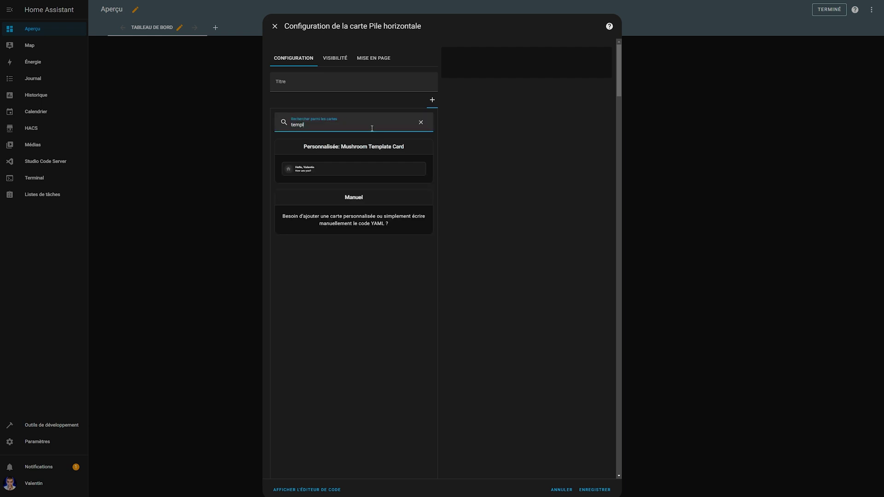
{"action": "left_click", "coordinate": [356, 161]}
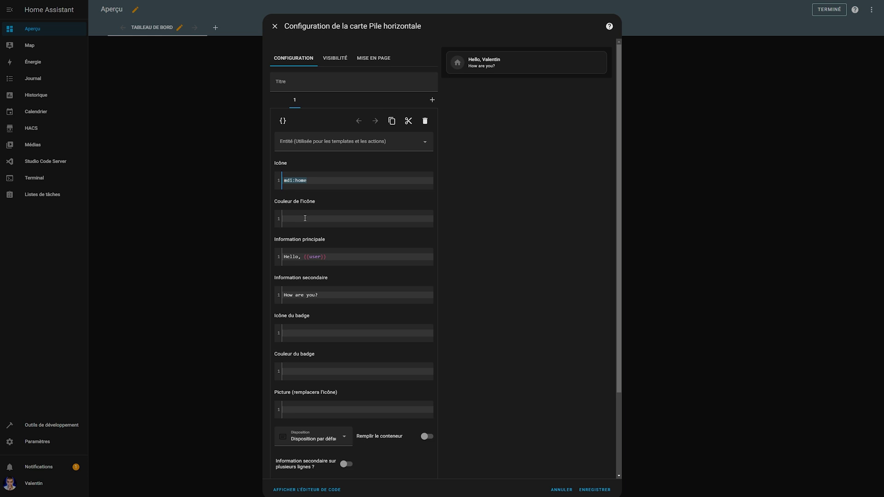
{"action": "type", "text": "blue"}
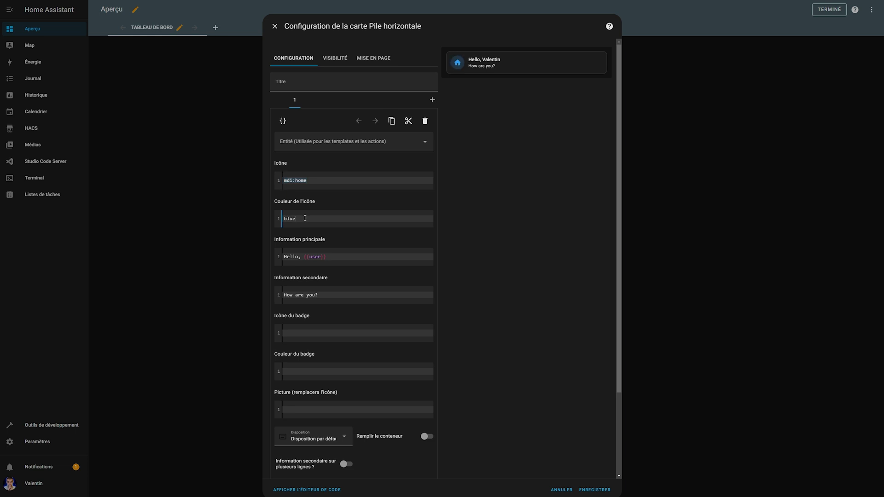
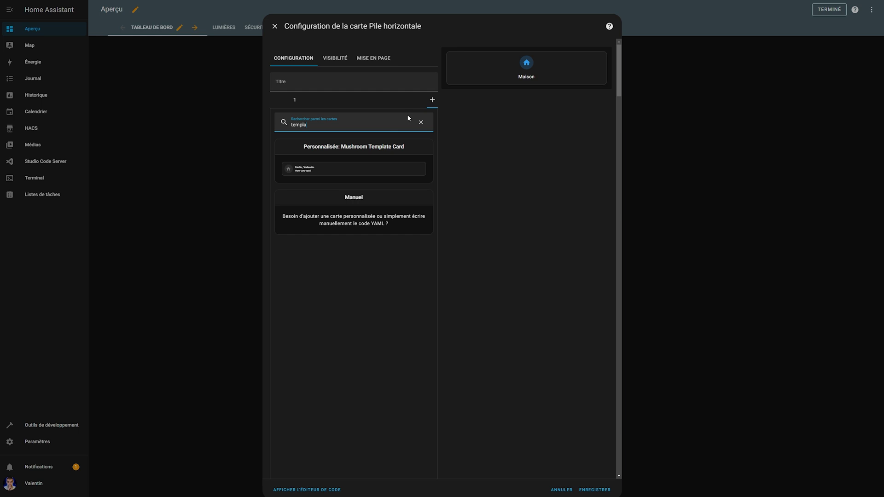
- Add a second Mushroom Template Card to the stack with Disposition verticale and clear its secondary information
{"action": "left_click", "coordinate": [389, 171]}
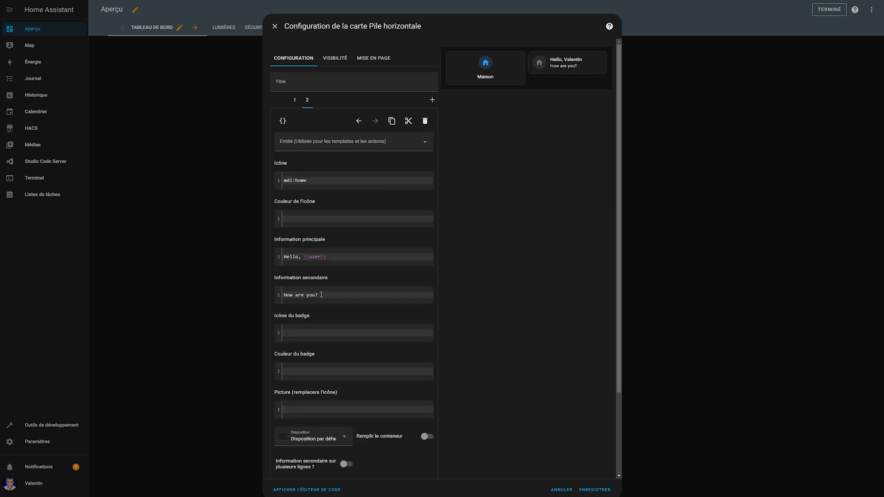
{"action": "left_click", "coordinate": [313, 438]}
{"action": "left_click", "coordinate": [306, 416]}
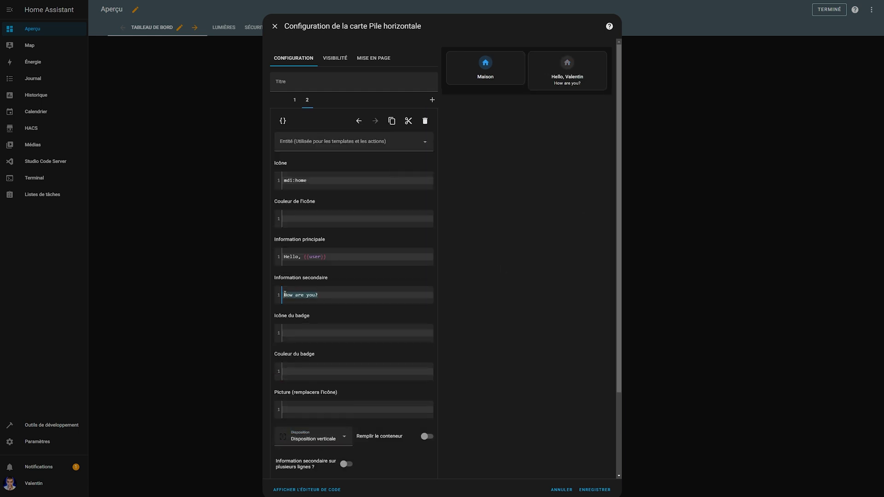
{"action": "key", "text": "BackSpace"}
- Give the second template card the icon mdi:lightbulb, icon colour amber and primary information Lumières
{"action": "triple_click", "coordinate": [328, 184]}
{"action": "type", "text": "mdi:lightbu"}
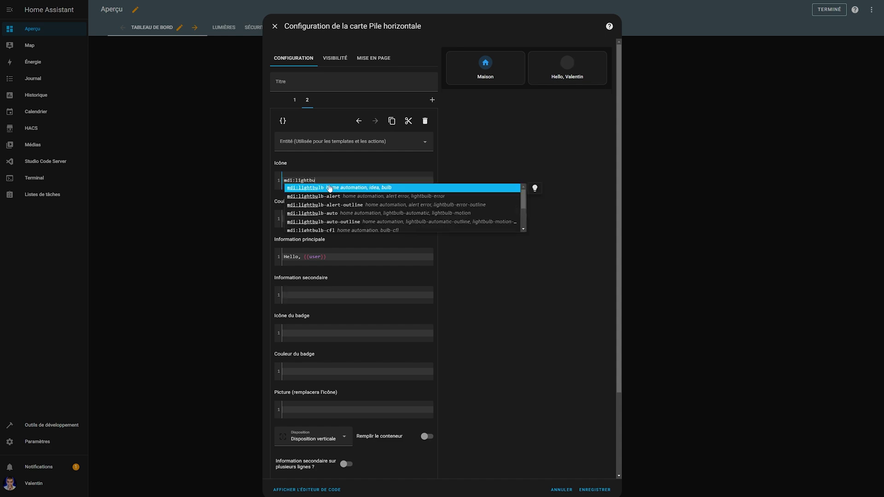
{"action": "left_click", "coordinate": [330, 188]}
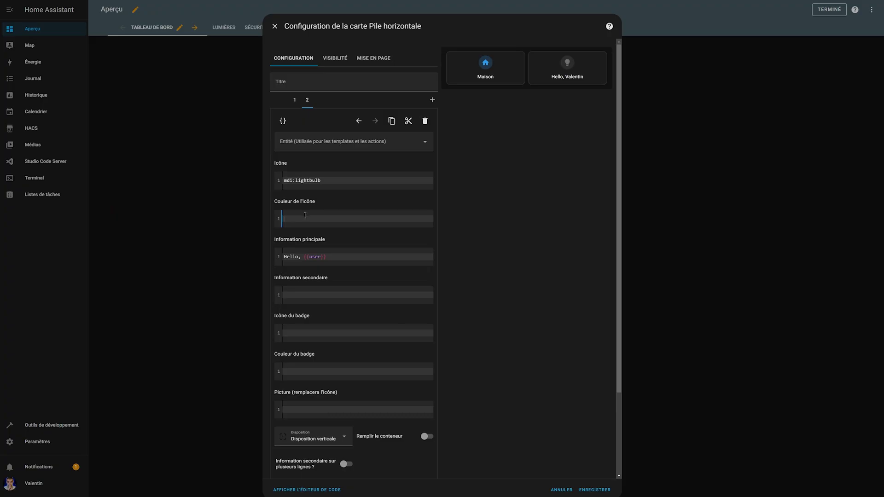
{"action": "type", "text": "amber"}
{"action": "triple_click", "coordinate": [337, 254]}
{"action": "type", "text": "Lumières"}
- Make a short tap on the Lumières card navigate to /lovelace/lumieres and save the stack
{"action": "scroll", "coordinate": [385, 391], "scroll_direction": "down", "scroll_amount": 2}
{"action": "left_click", "coordinate": [384, 392]}
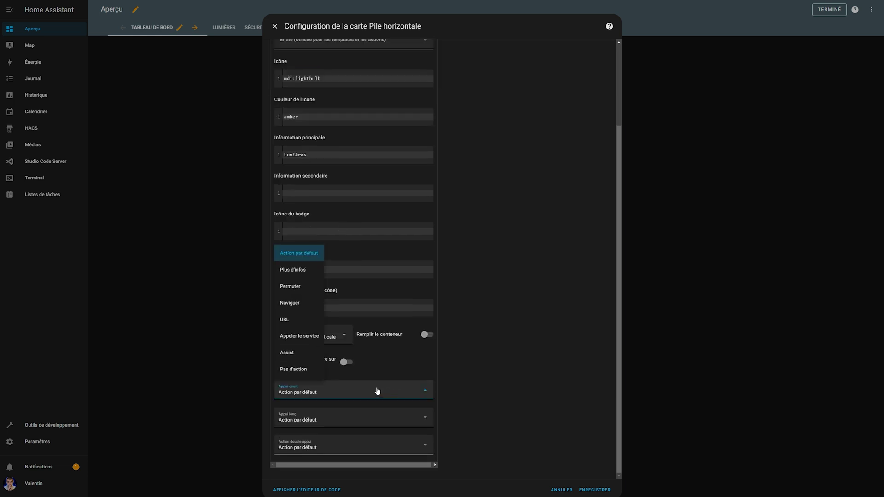
{"action": "left_click", "coordinate": [300, 303]}
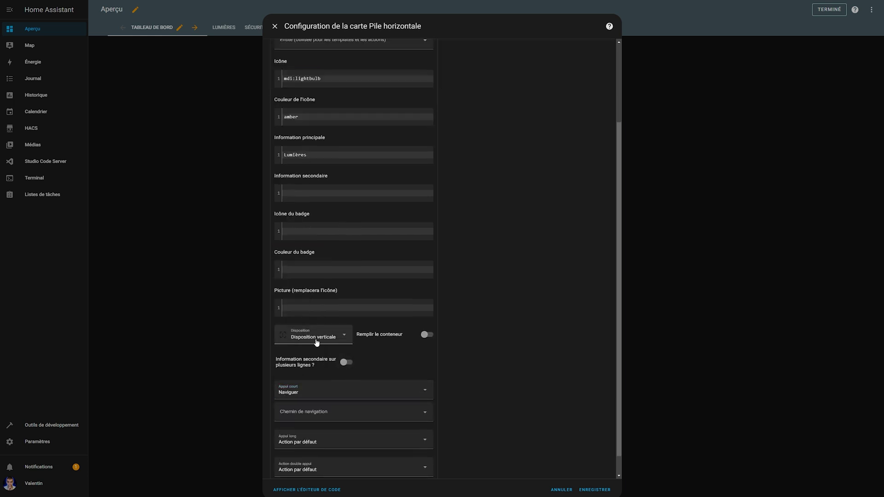
{"action": "left_click", "coordinate": [319, 412]}
{"action": "scroll", "coordinate": [473, 374], "scroll_direction": "down", "scroll_amount": 1}
{"action": "scroll", "coordinate": [369, 432], "scroll_direction": "down", "scroll_amount": 2}
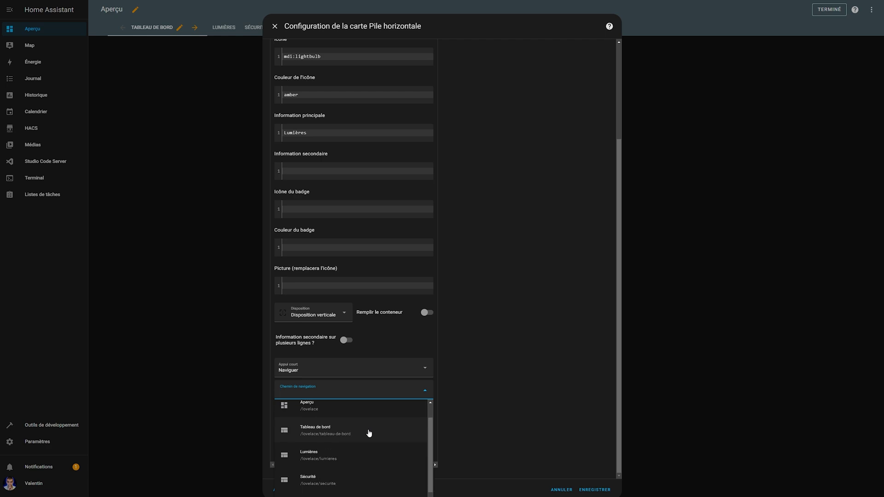
{"action": "left_click", "coordinate": [321, 460]}
{"action": "left_click", "coordinate": [594, 489]}
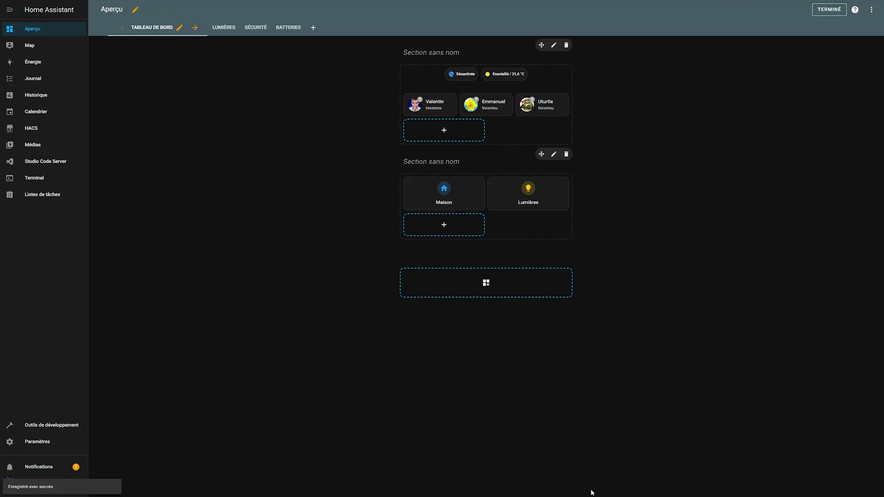
- Leave edit mode, test the Lumières card's navigation and return to the Tableau de bord view
{"action": "left_click", "coordinate": [815, 11]}
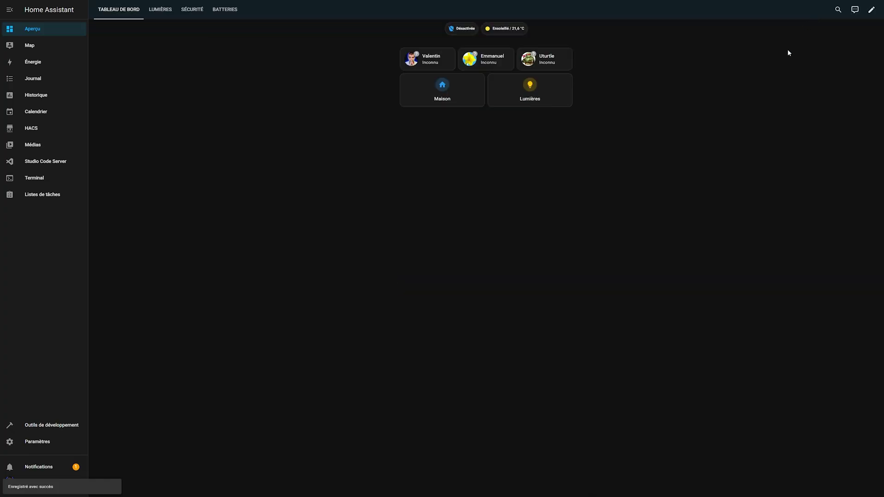
{"action": "left_click", "coordinate": [524, 99]}
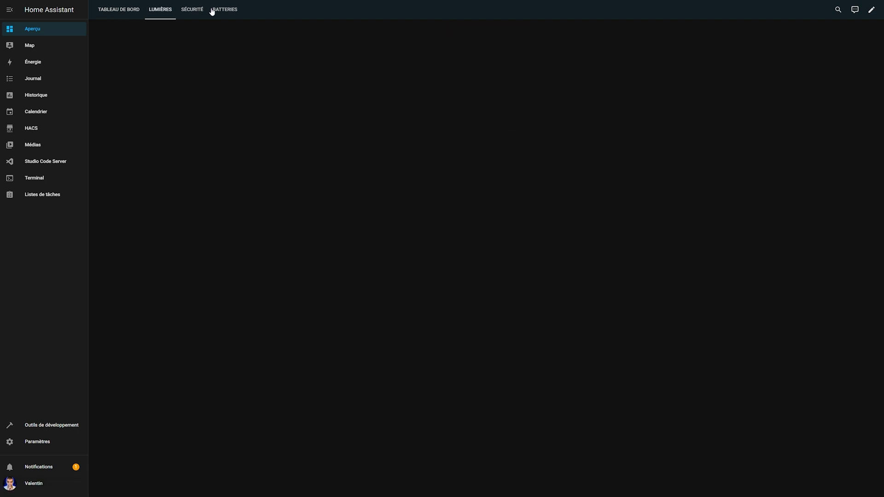
{"action": "left_click", "coordinate": [111, 9]}
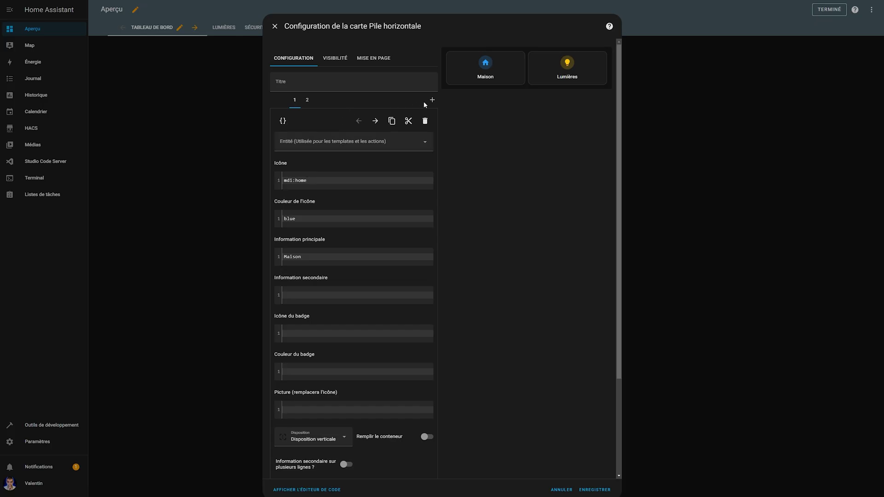
- Add a third Mushroom Template Card to the stack with icon mdi:shield and icon colour green
{"action": "left_click", "coordinate": [428, 100]}
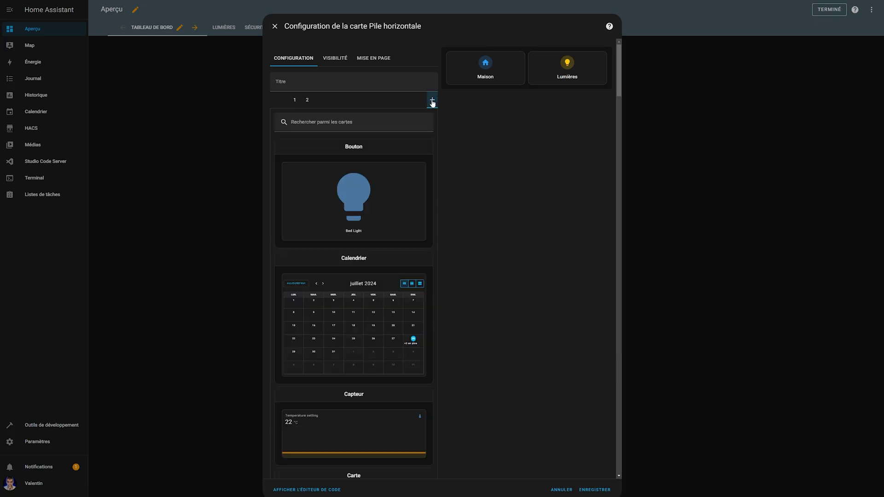
{"action": "left_click", "coordinate": [377, 114]}
{"action": "type", "text": "template"}
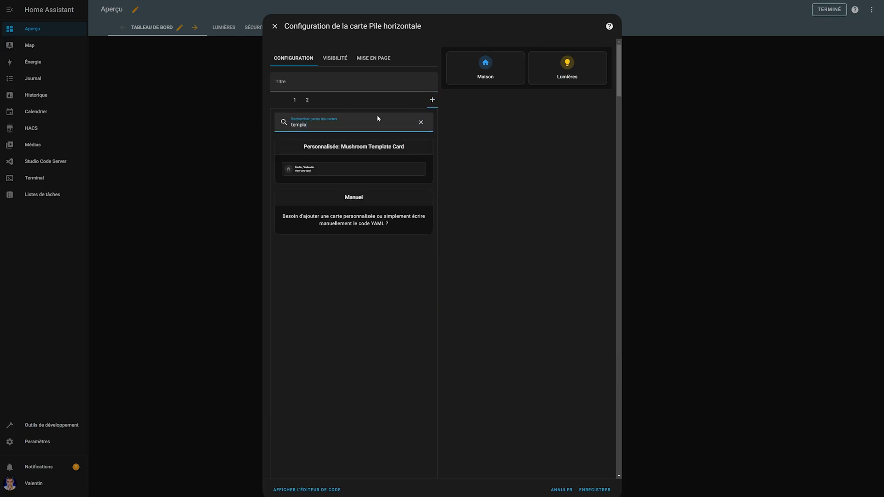
{"action": "left_click", "coordinate": [335, 155]}
{"action": "double_click", "coordinate": [300, 180]}
{"action": "type", "text": "shield"}
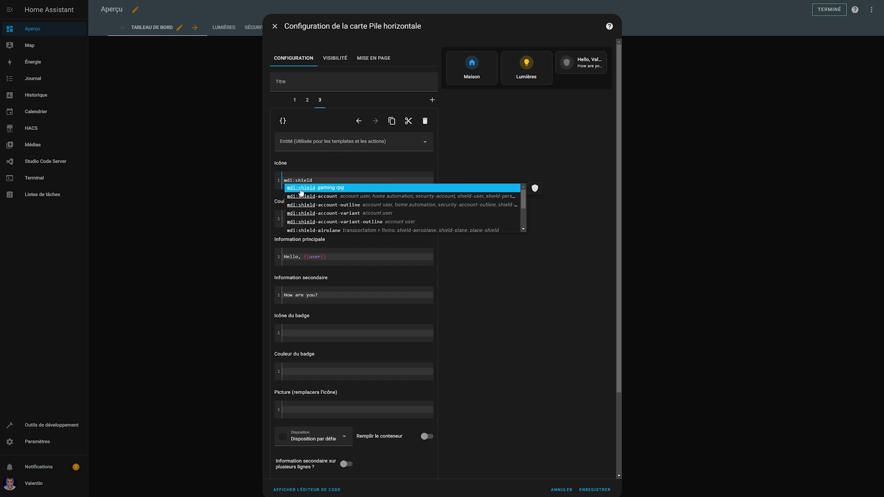
{"action": "left_click", "coordinate": [302, 188]}
{"action": "left_click", "coordinate": [305, 219]}
{"action": "type", "text": "green"}
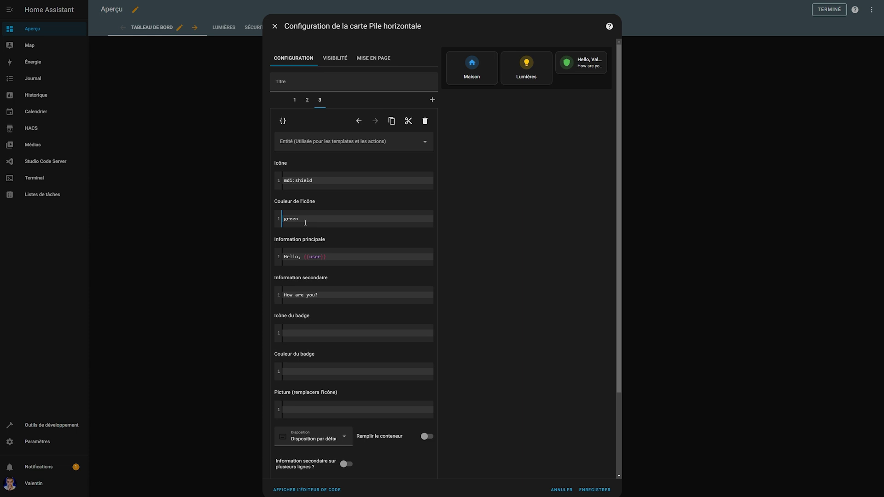
- Set the third card's primary information to Sécurité, clear its secondary information and use Disposition verticale
{"action": "left_click", "coordinate": [326, 256]}
{"action": "left_click", "coordinate": [284, 256], "text": "shift"}
{"action": "type", "text": "Sécurit"}
{"action": "left_click_drag", "start_coordinate": [319, 299], "coordinate": [301, 298]}
{"action": "key", "text": "BackSpace"}
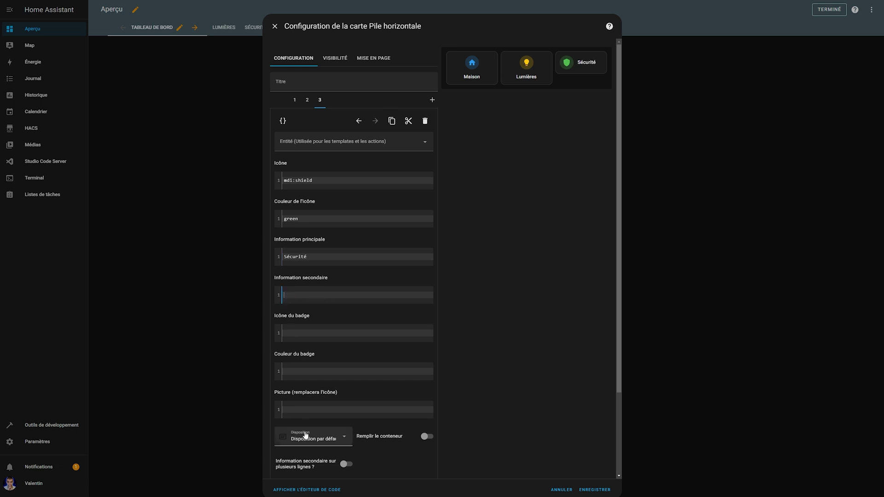
{"action": "left_click", "coordinate": [313, 438]}
{"action": "left_click", "coordinate": [313, 415]}
- Make a short tap on the Sécurité card navigate to the Sécurité view
{"action": "scroll", "coordinate": [522, 356], "scroll_direction": "down", "scroll_amount": 2}
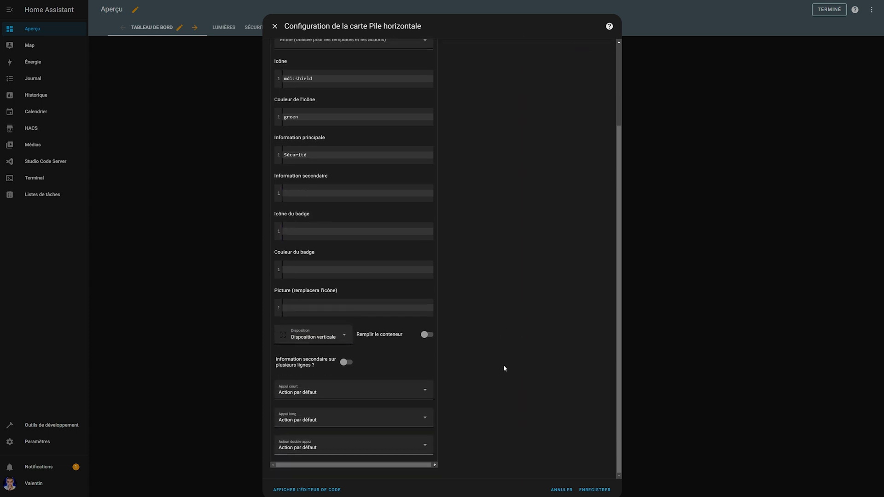
{"action": "left_click", "coordinate": [369, 397]}
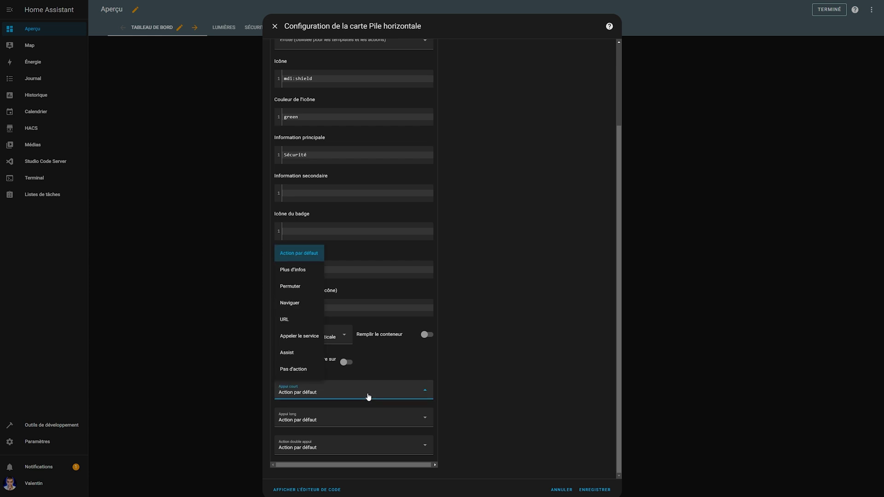
{"action": "left_click", "coordinate": [311, 309]}
{"action": "left_click", "coordinate": [321, 411]}
{"action": "scroll", "coordinate": [331, 444], "scroll_direction": "down", "scroll_amount": 2}
{"action": "left_click", "coordinate": [325, 466]}
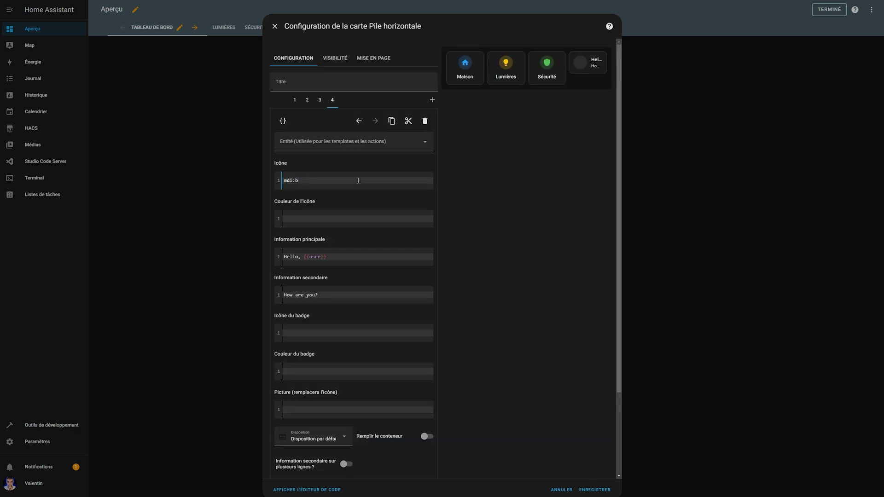
- Set the fourth template card's icon to mdi:battery and its icon colour to red, and save the stack
{"action": "type", "text": "ery"}
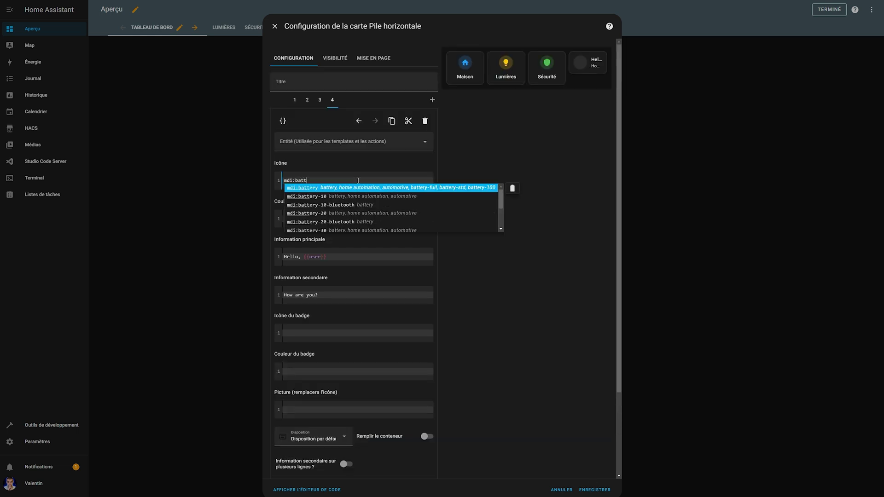
{"action": "key", "text": "Return"}
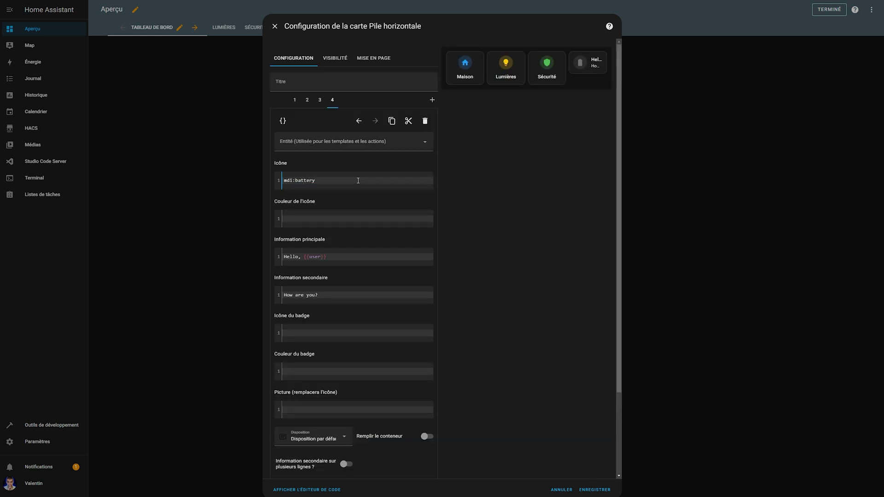
{"action": "left_click", "coordinate": [348, 219]}
{"action": "type", "text": "red"}
{"action": "key", "text": "ctrl+s"}
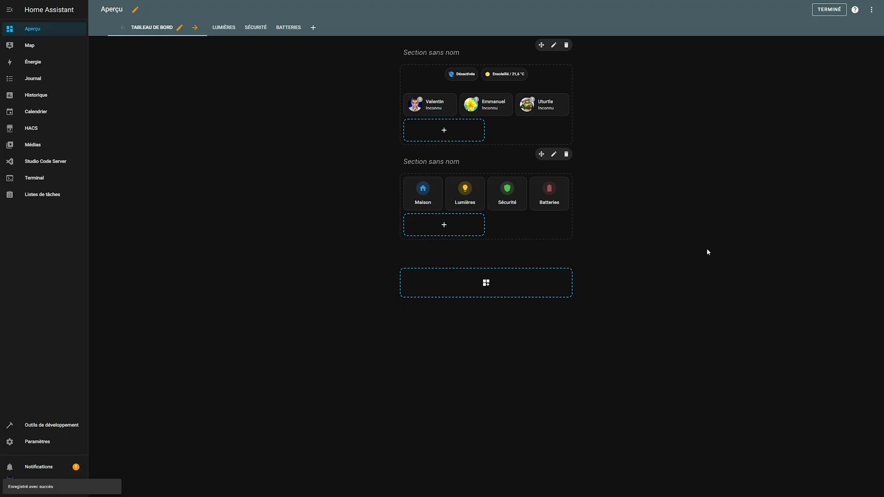
- Leave edit mode, test the Sécurité card's navigation and return to the Tableau de bord view
{"action": "left_click", "coordinate": [829, 10]}
{"action": "left_click", "coordinate": [509, 103]}
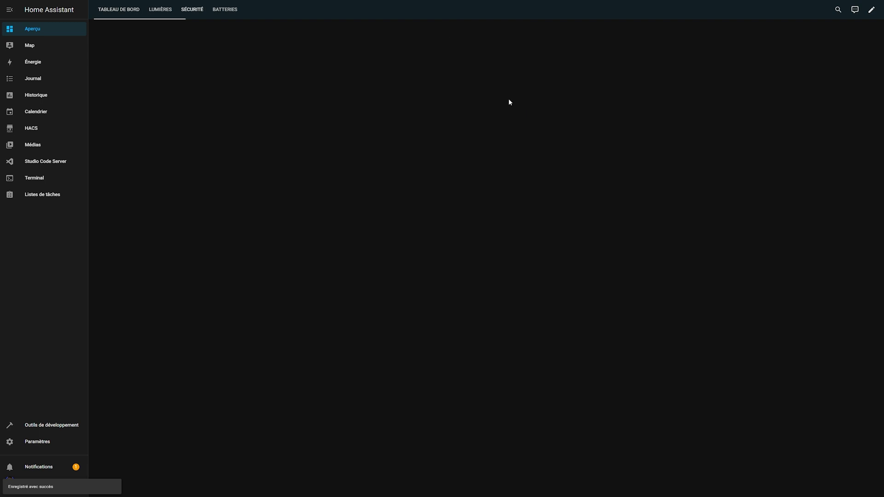
{"action": "left_click", "coordinate": [127, 12]}
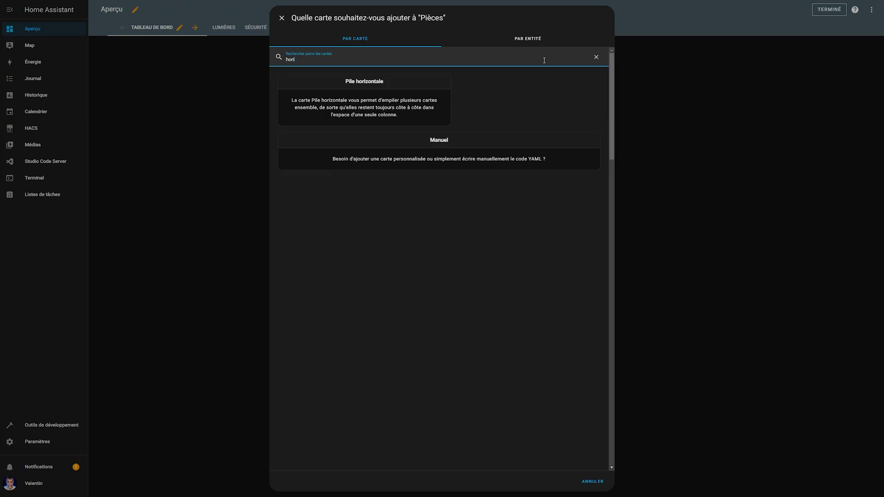
- Add a horizontal stack to the Pièces section and place a Mushroom Light Card in it
{"action": "left_click", "coordinate": [449, 95]}
{"action": "left_click", "coordinate": [383, 120]}
{"action": "type", "text": "ligh"}
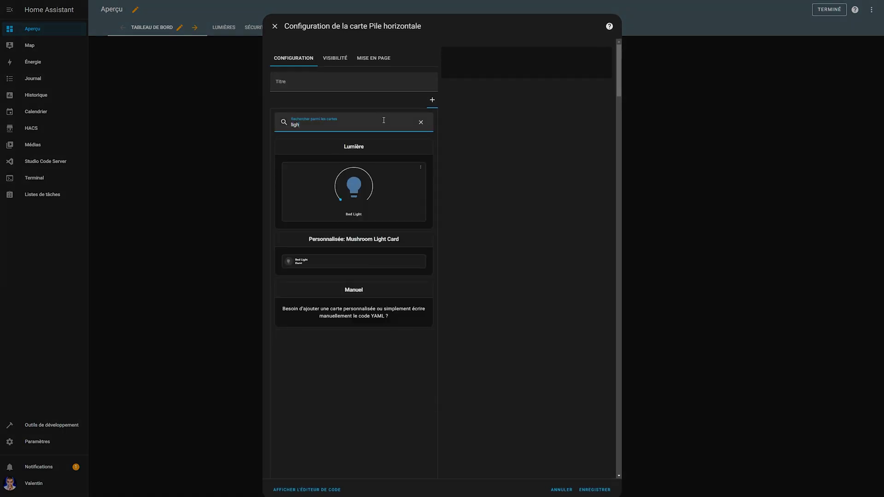
{"action": "left_click", "coordinate": [346, 256]}
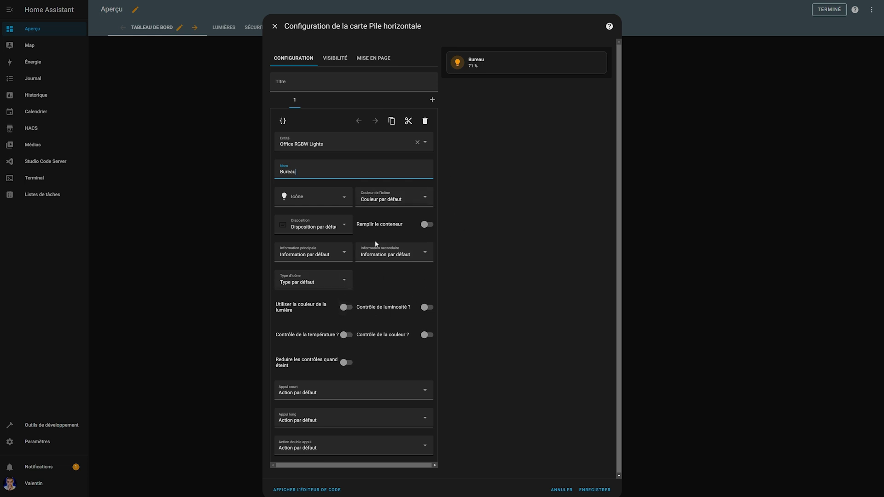
- Try Dernière modification and Dernière mise à jour as the Bureau light card's secondary information
{"action": "left_click", "coordinate": [382, 254]}
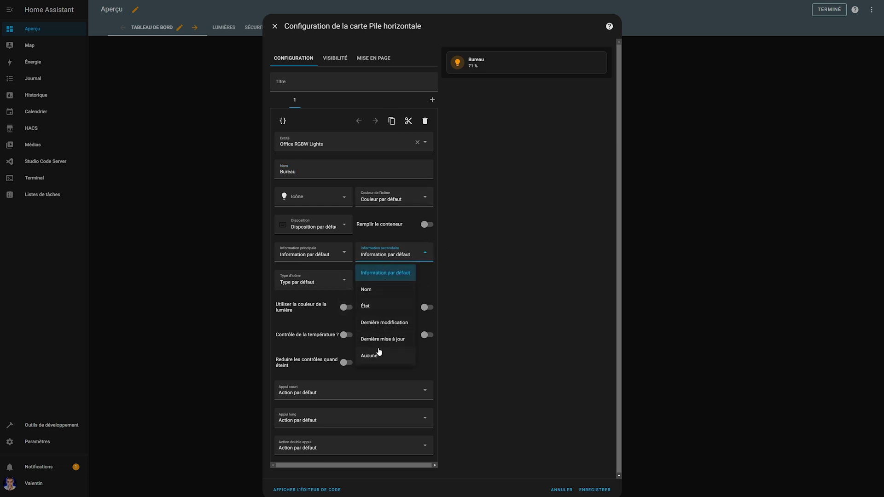
{"action": "left_click", "coordinate": [384, 322]}
{"action": "left_click", "coordinate": [396, 254]}
{"action": "left_click", "coordinate": [386, 338]}
- Set the Bureau light card's secondary information to Aucune
{"action": "left_click", "coordinate": [404, 256]}
{"action": "left_click", "coordinate": [392, 356]}
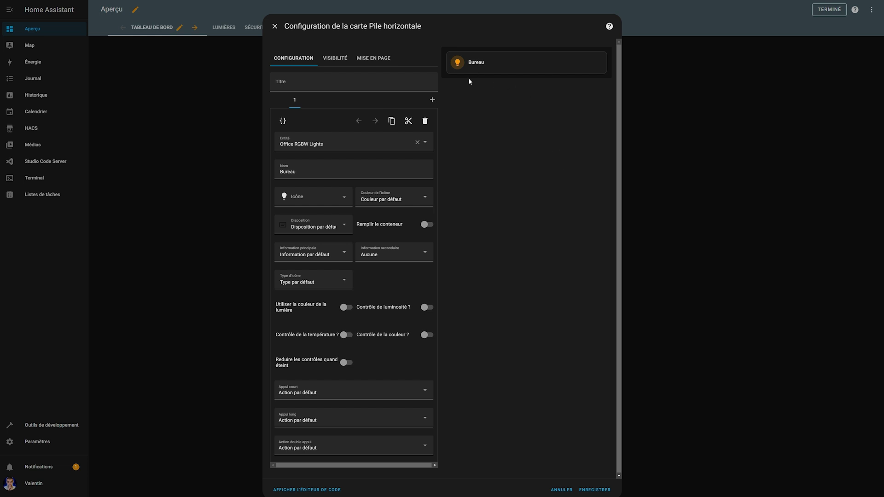
- Replace the Bureau light card in the horizontal stack with a Mushroom Template Card
{"action": "left_click", "coordinate": [432, 99]}
{"action": "left_click", "coordinate": [360, 120]}
{"action": "type", "text": "templa"}
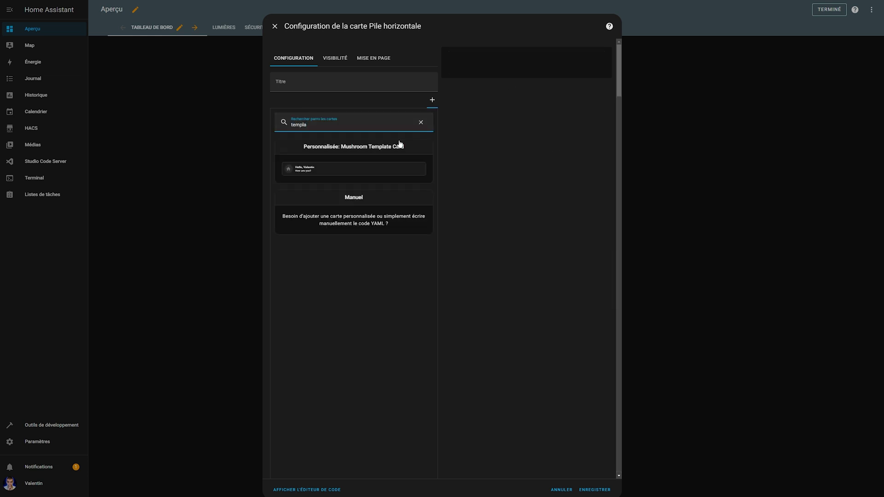
{"action": "left_click", "coordinate": [392, 158]}
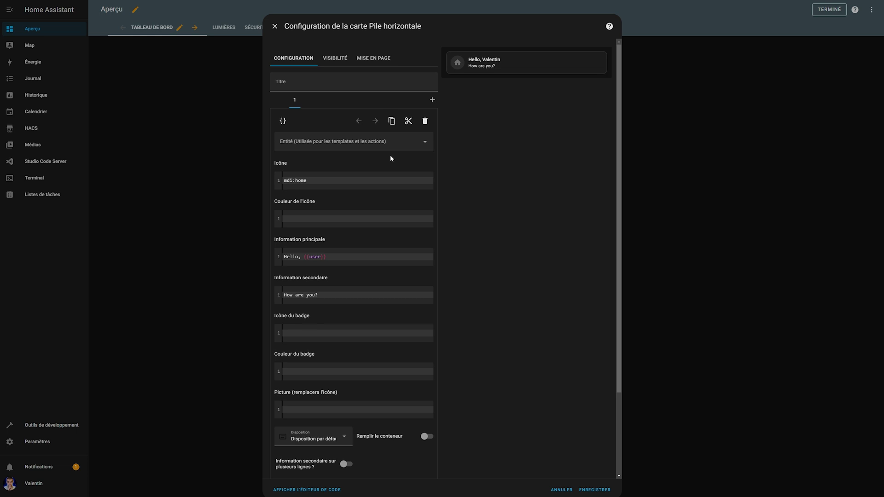
- Set the template card's icon to mdi:desk and its primary information to Bureau
{"action": "double_click", "coordinate": [341, 180]}
{"action": "type", "text": "desk"}
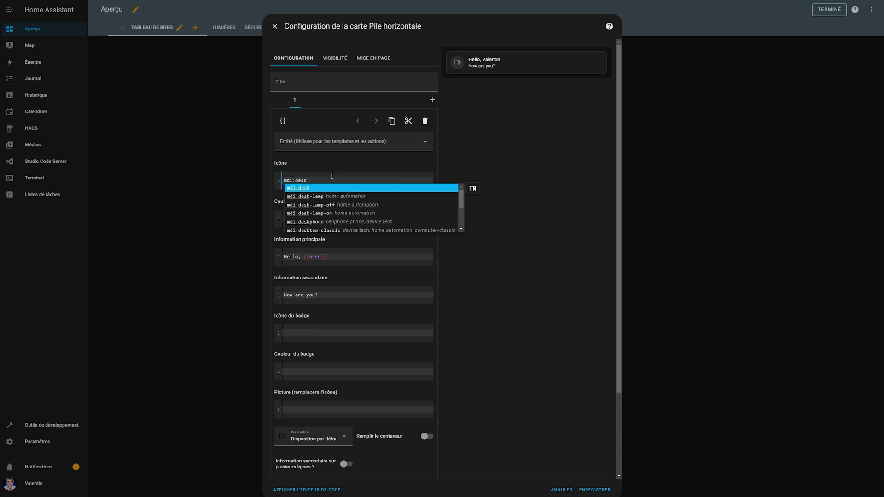
{"action": "left_click", "coordinate": [321, 186]}
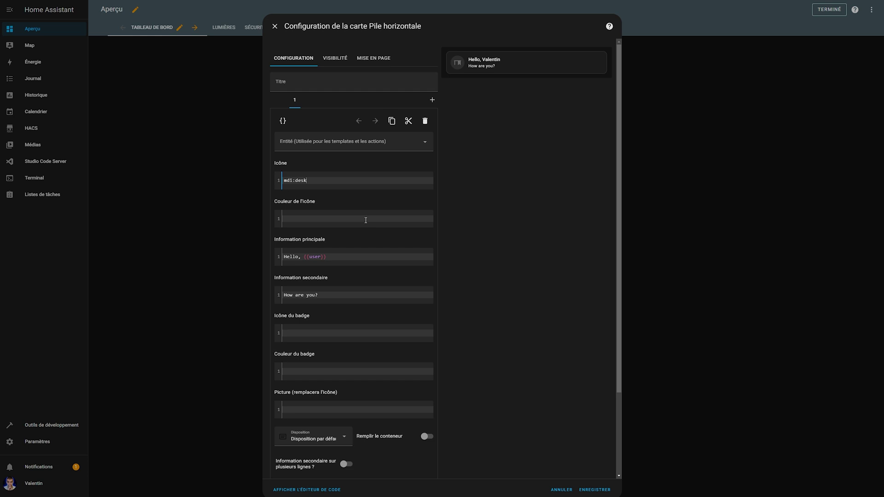
{"action": "triple_click", "coordinate": [299, 255]}
{"action": "type", "text": "Bureau"}
- Assign the Office RGBW Lights entity to the Bureau template card
{"action": "left_click", "coordinate": [347, 148]}
{"action": "type", "text": "light"}
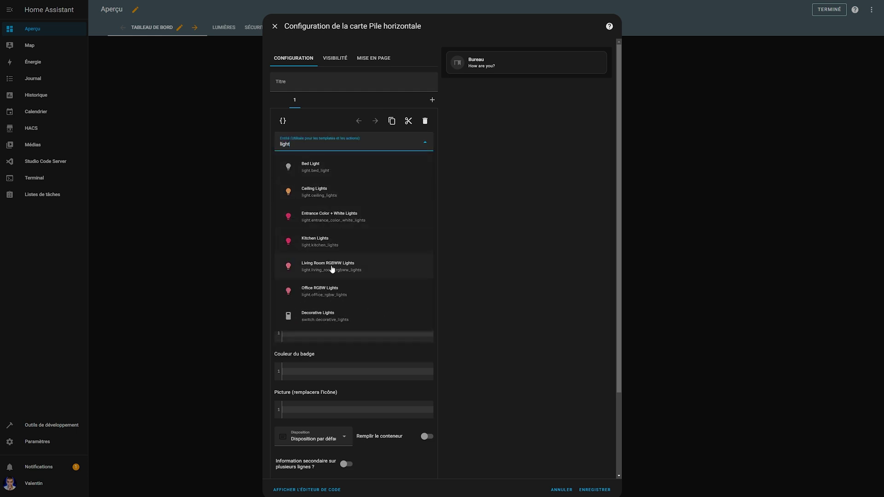
{"action": "left_click", "coordinate": [331, 287]}
- Set the Bureau card's long-press action to Permuter and test it on the card preview
{"action": "scroll", "coordinate": [440, 418], "scroll_direction": "down", "scroll_amount": 2}
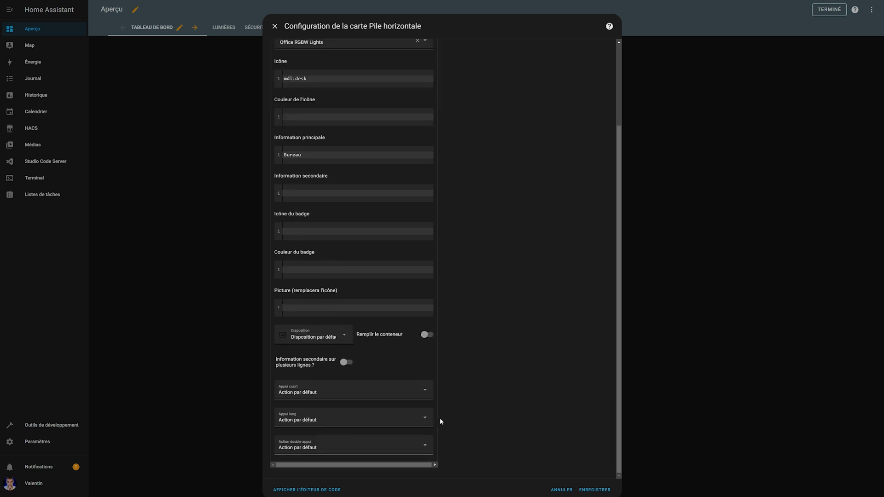
{"action": "left_click", "coordinate": [407, 421]}
{"action": "left_click", "coordinate": [291, 314]}
{"action": "scroll", "coordinate": [469, 69], "scroll_direction": "up", "scroll_amount": 10}
{"action": "left_click", "coordinate": [491, 69]}
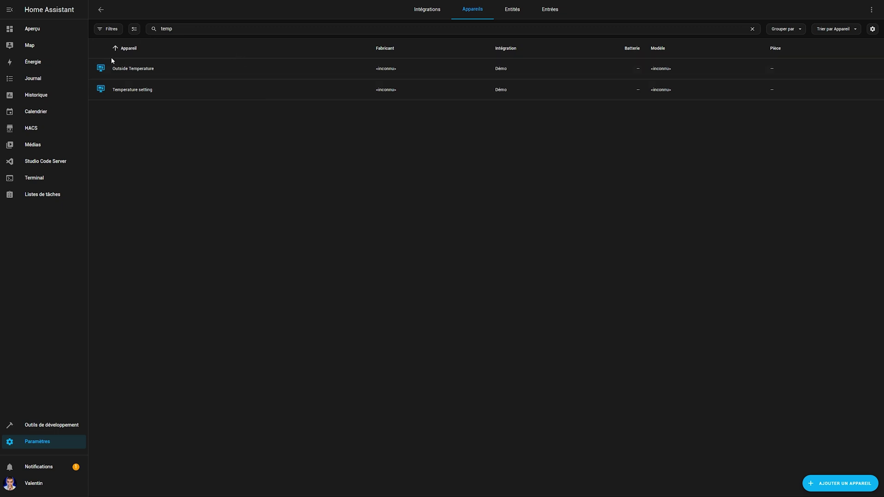
- Open the Outside Temperature sensor's entity settings from the device list and copy its entity ID
{"action": "left_click", "coordinate": [134, 68]}
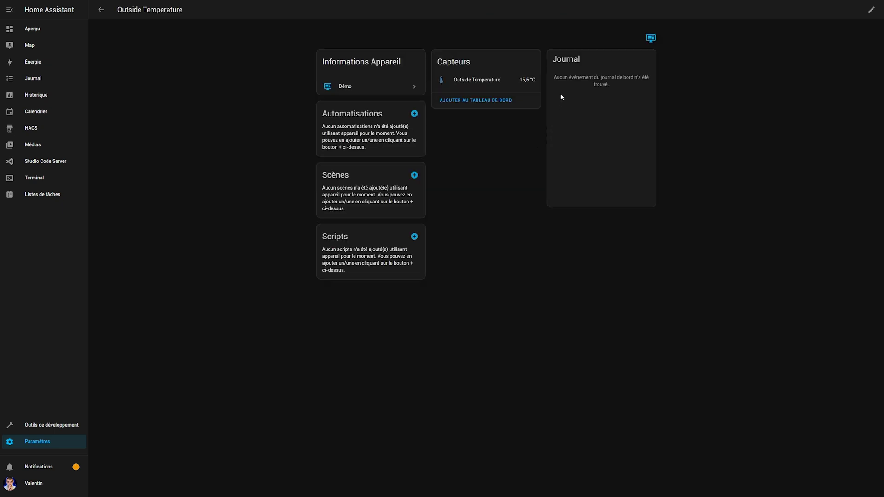
{"action": "left_click", "coordinate": [442, 82]}
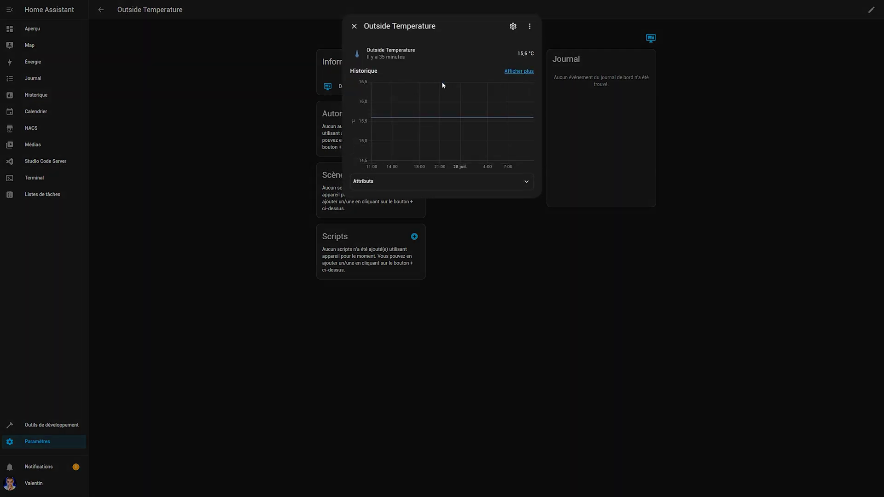
{"action": "left_click", "coordinate": [513, 27]}
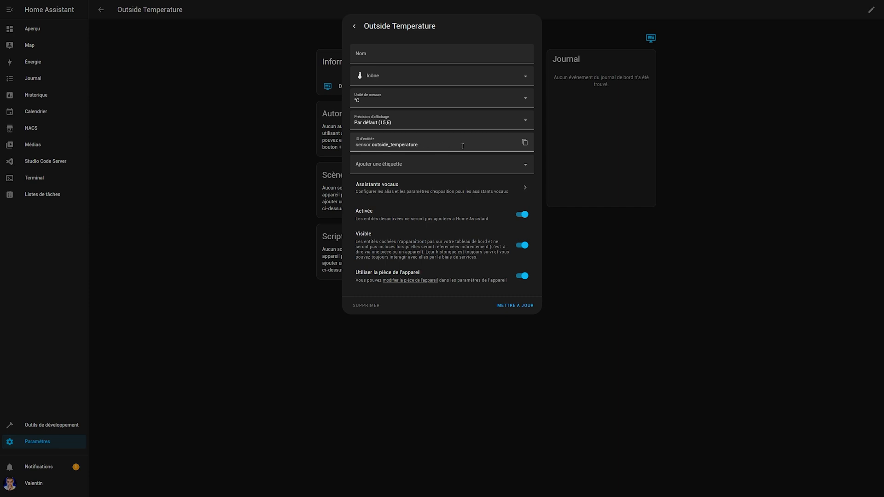
{"action": "left_click", "coordinate": [525, 142]}
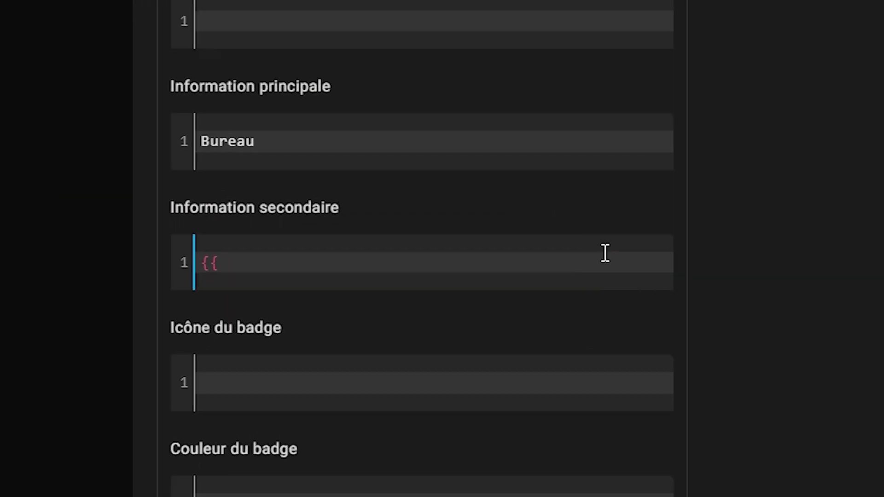
- Fill the Bureau card's secondary information with the template {{ states('sensor.outside_temperature') }} °C
{"action": "type", "text": "states"}
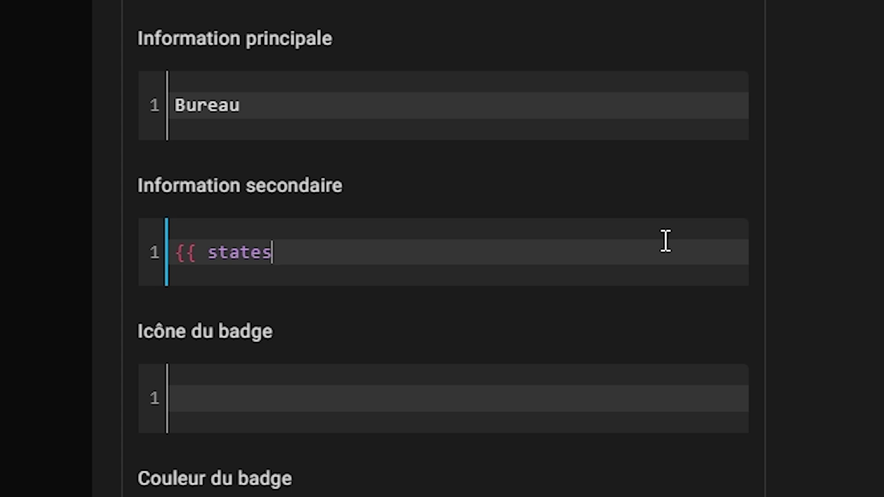
{"action": "type", "text": "('"}
{"action": "type", "text": "sensor.outside_temperature"}
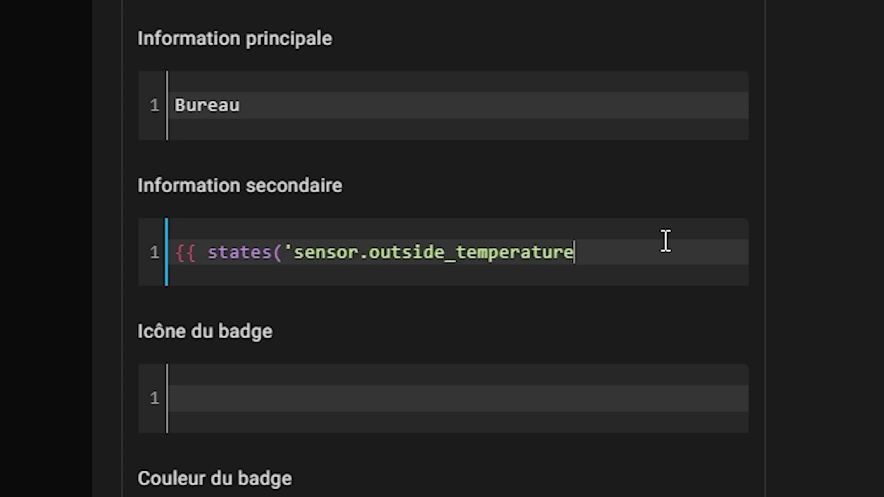
{"action": "type", "text": "') }}"}
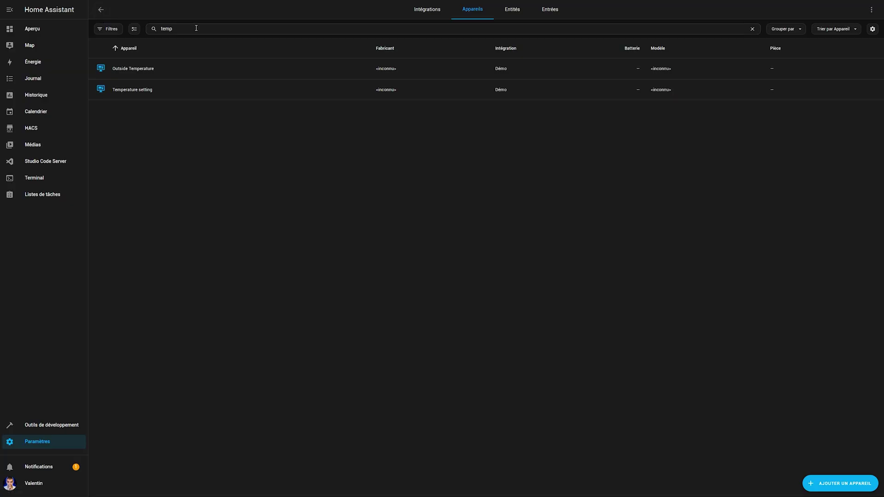
- Search the devices for office, open the Office RGBW Lights entity settings and copy the entity ID
{"action": "key", "text": "ctrl+a"}
{"action": "type", "text": "office"}
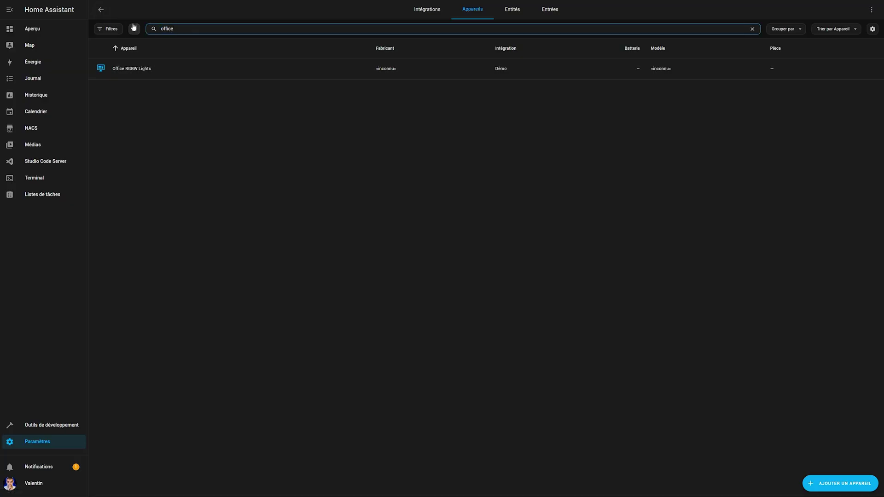
{"action": "left_click", "coordinate": [102, 67]}
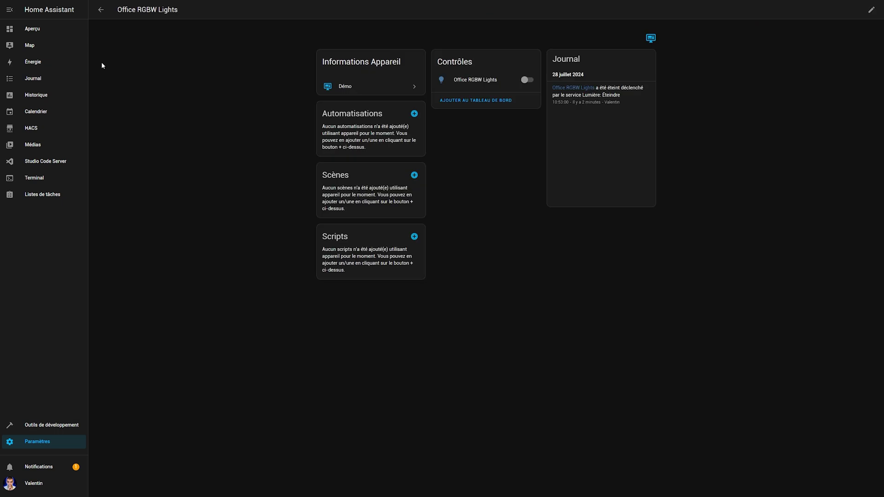
{"action": "left_click", "coordinate": [447, 81]}
{"action": "left_click", "coordinate": [513, 26]}
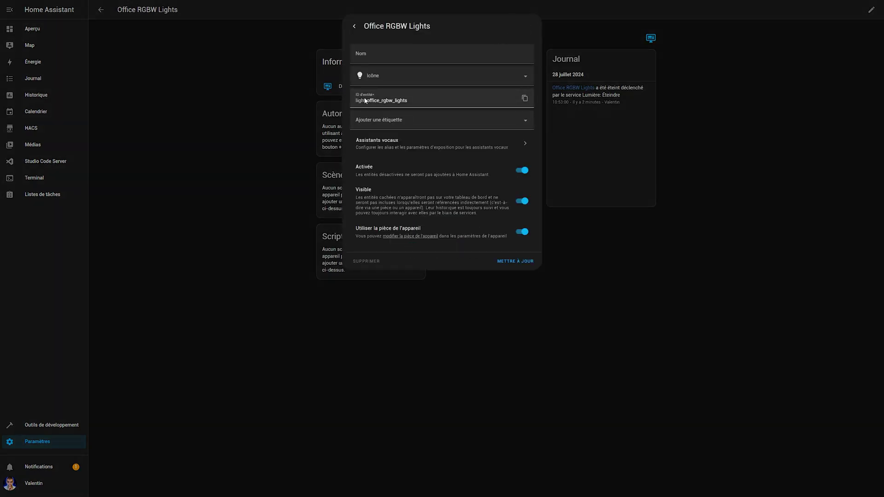
{"action": "left_click", "coordinate": [524, 98]}
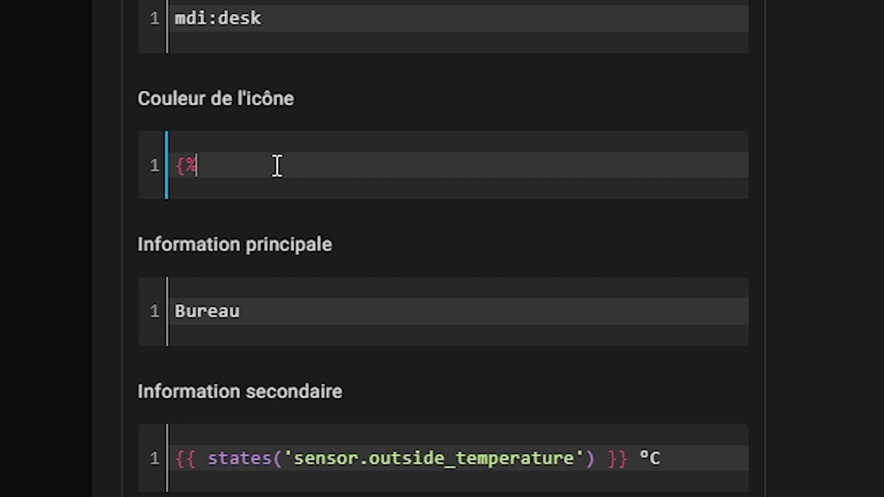
- Write an if/endif block in the Bureau card's icon colour using is_state('light.office_rgbw_lights', 'on')
{"action": "type", "text": "if is_state('"}
{"action": "key", "text": "ctrl+v"}
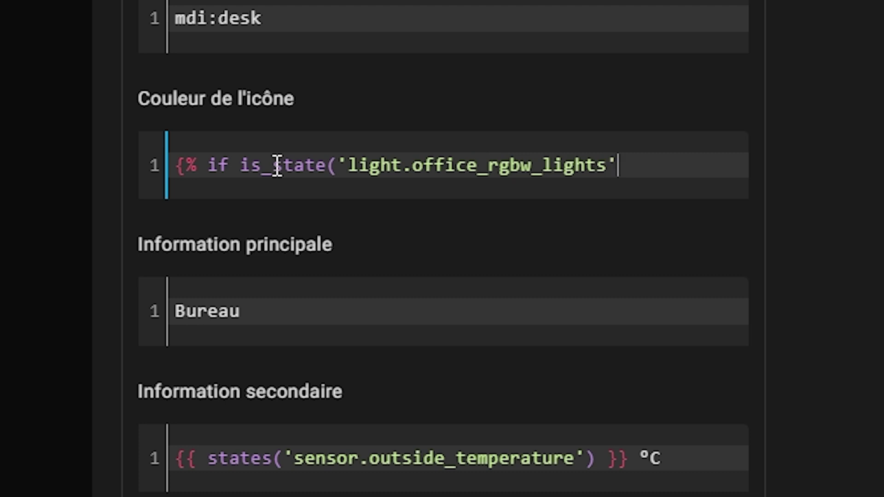
{"action": "type", "text": ", 'on"}
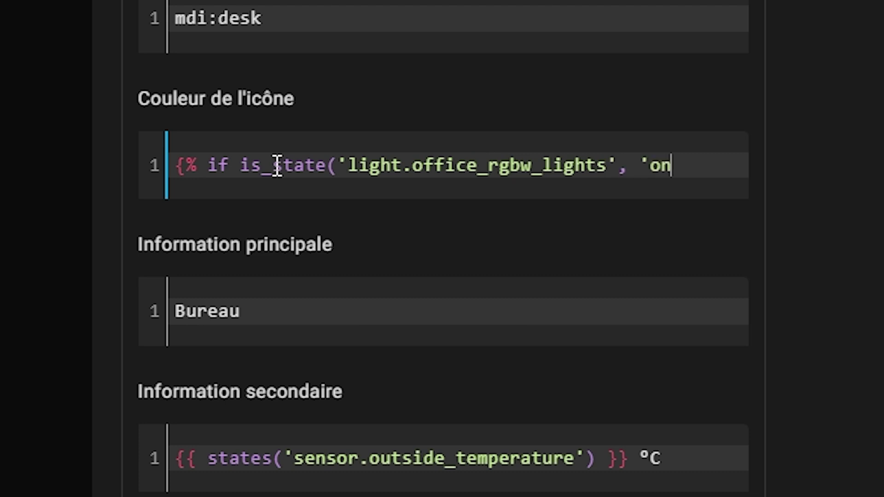
{"action": "type", "text": "') %}"}
{"action": "key", "text": "Return"}
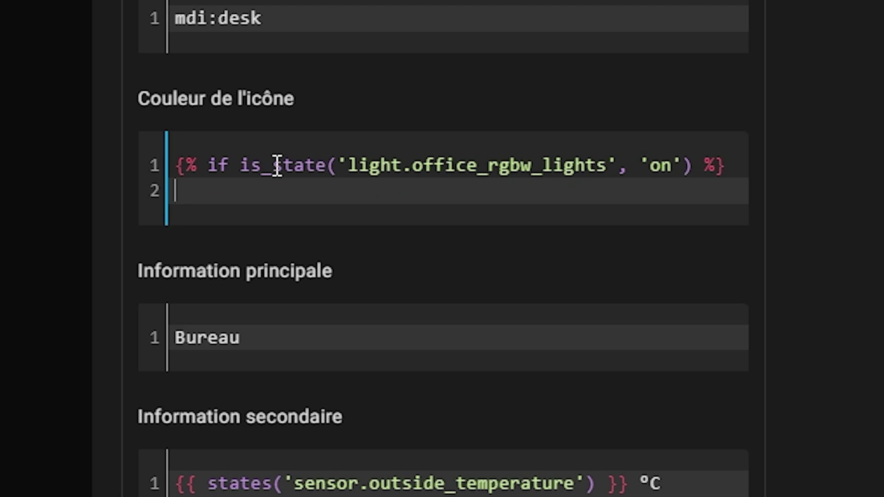
{"action": "key", "text": "Return"}
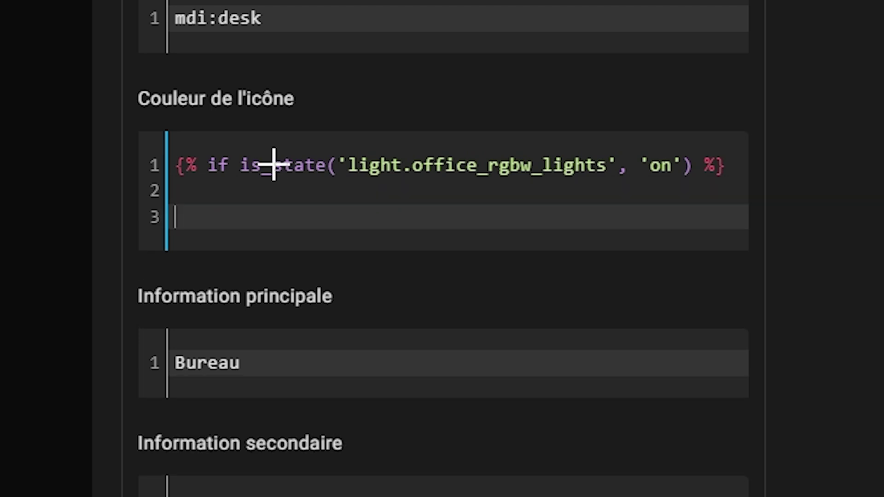
{"action": "type", "text": "{%"}
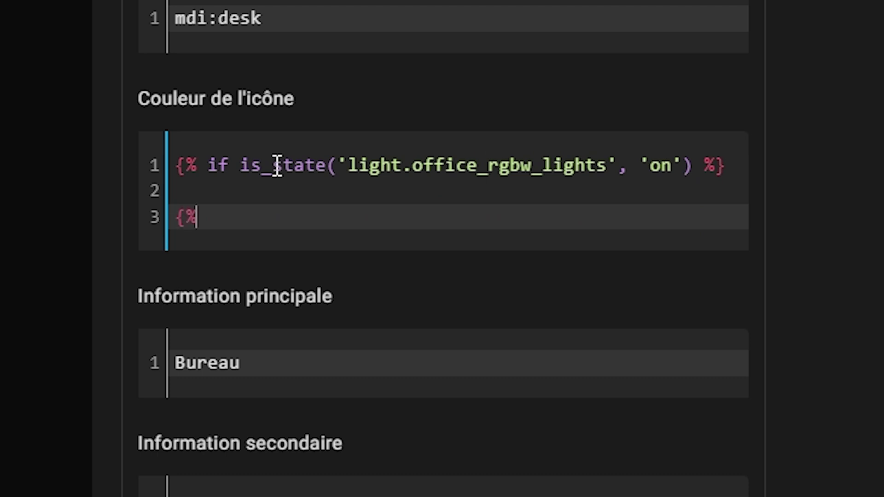
{"action": "type", "text": " endif "}
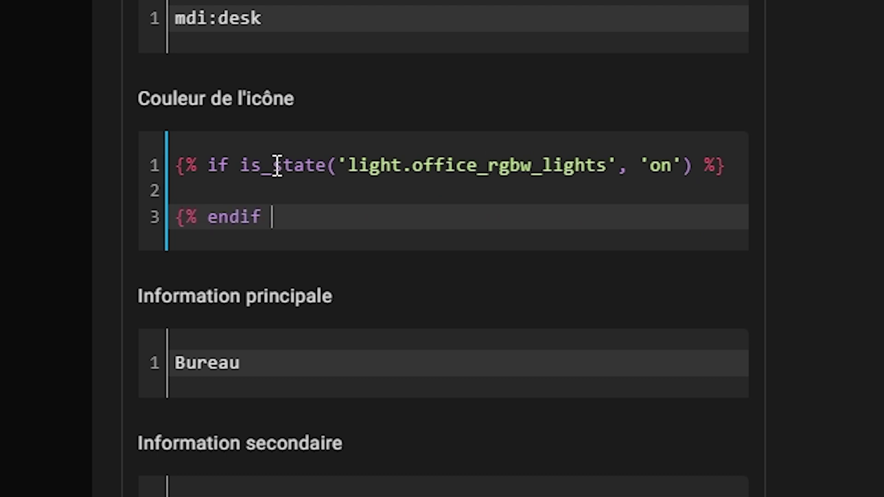
{"action": "type", "text": "%}"}
{"action": "key", "text": "Up"}
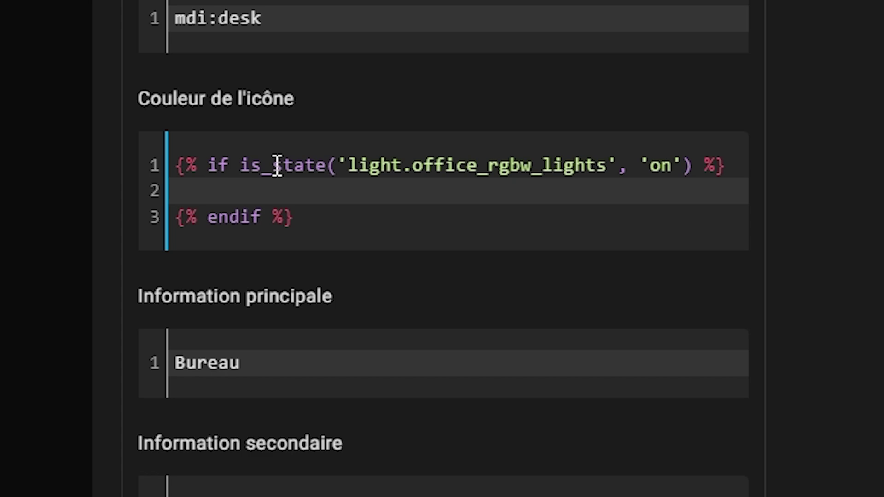
- Enter orange as the indented colour inside the icon colour condition and save the horizontal stack
{"action": "key", "text": "Tab"}
{"action": "type", "text": "oera"}
{"action": "key", "text": "BackSpace"}
{"action": "key", "text": "BackSpace"}
{"action": "key", "text": "BackSpace"}
{"action": "type", "text": "range"}
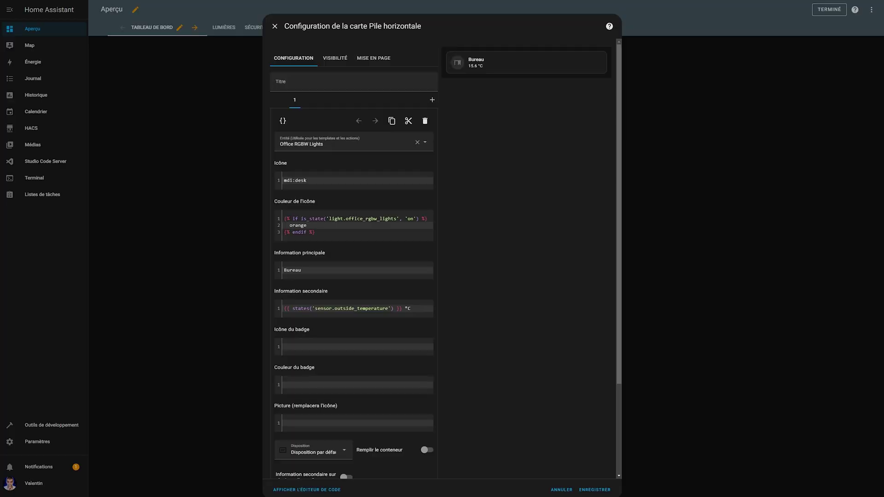
{"action": "left_click", "coordinate": [594, 490]}
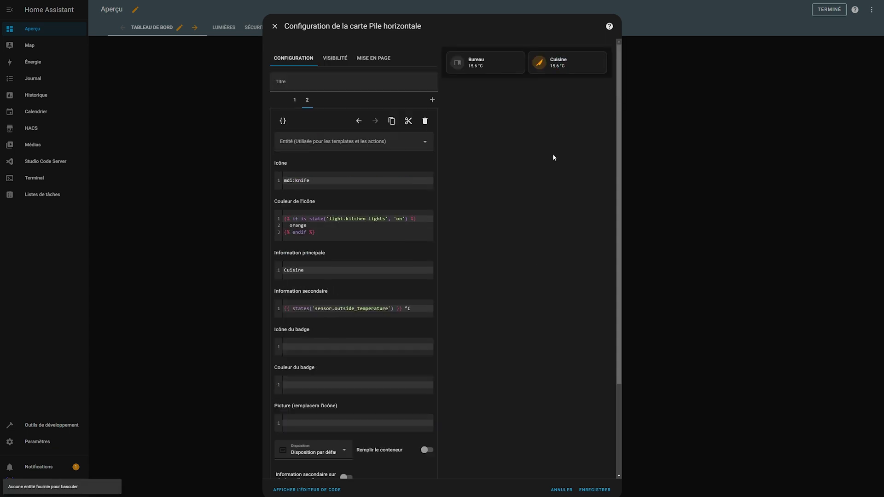
- Assign the Kitchen Lights entity to the Cuisine template card and start adding another card to the Pièces section
{"action": "left_click", "coordinate": [353, 141]}
{"action": "left_click", "coordinate": [349, 183]}
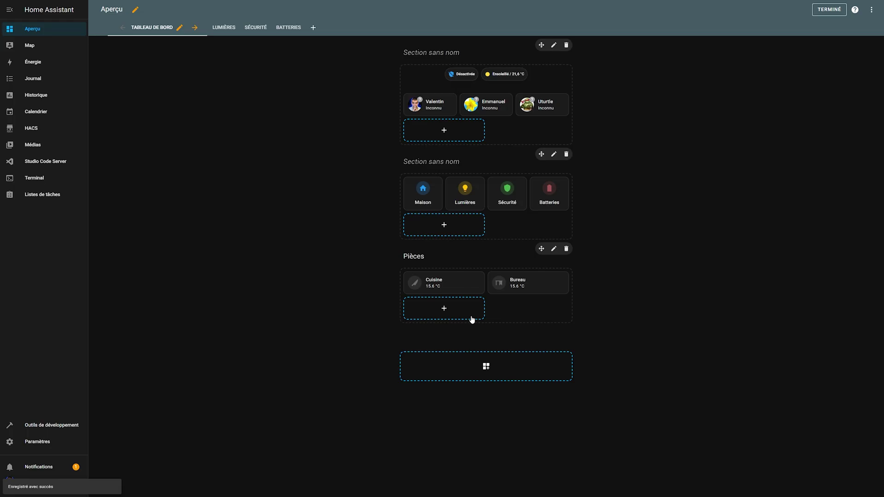
{"action": "left_click", "coordinate": [469, 317]}
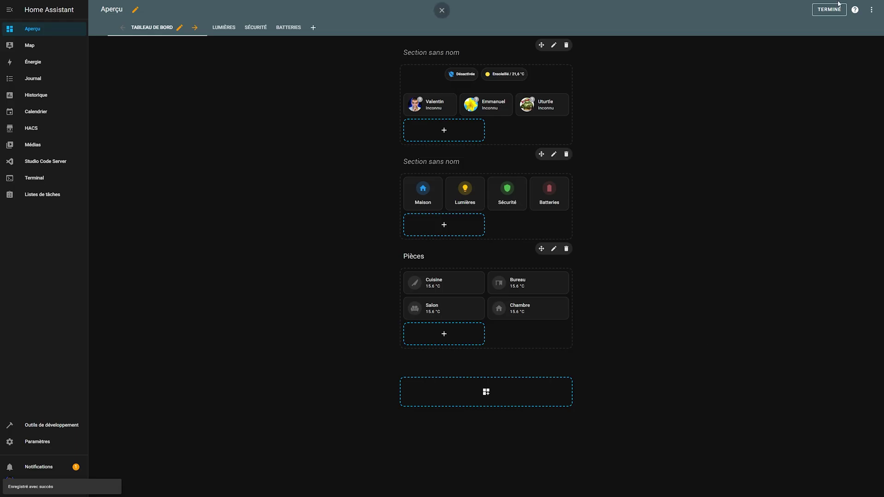
- Leave edit mode and test the Lumières navigation card
{"action": "left_click", "coordinate": [834, 9]}
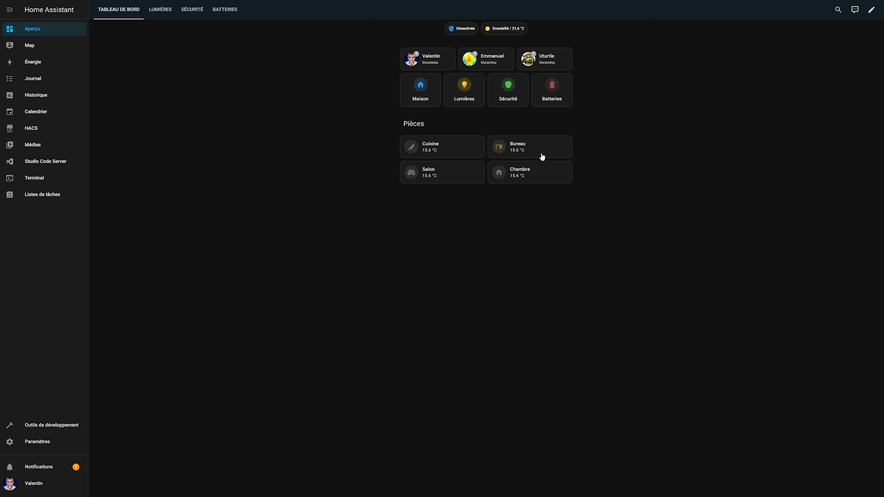
{"action": "left_click", "coordinate": [464, 92]}
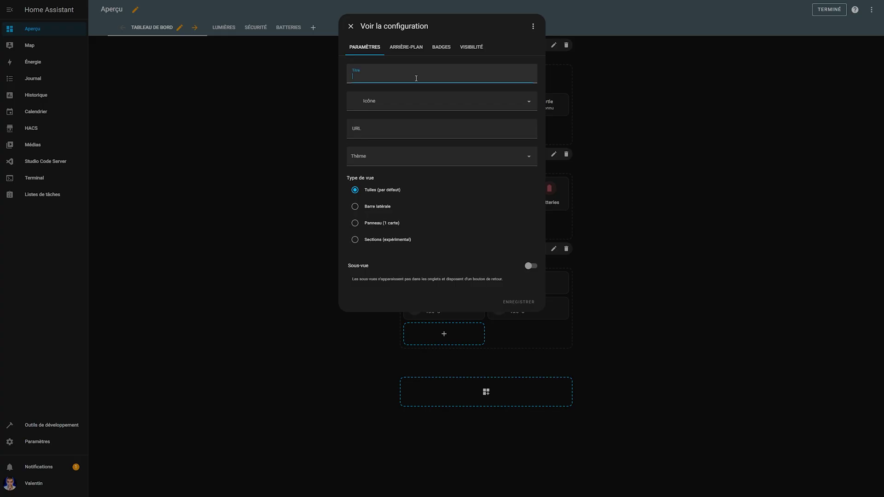
- Create a new view titled Cuisine with the Sections (expérimental) view type
{"action": "type", "text": "Cu"}
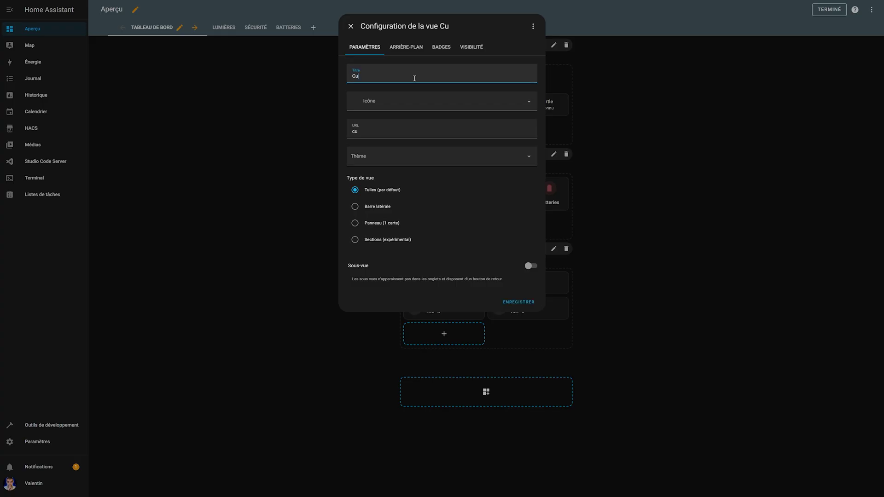
{"action": "type", "text": "isine"}
{"action": "left_click", "coordinate": [397, 240]}
{"action": "left_click", "coordinate": [512, 330]}
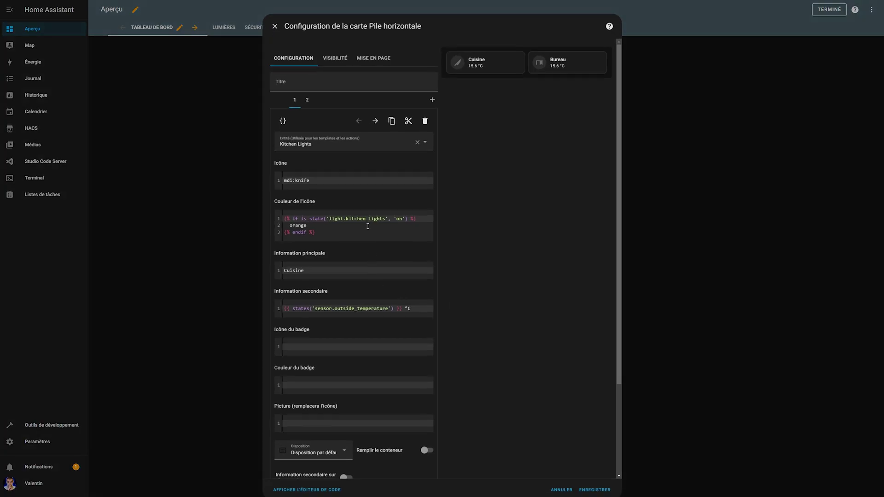
- Set the Cuisine card's short-press action to Naviguer and browse the navigation targets
{"action": "scroll", "coordinate": [368, 227], "scroll_direction": "down", "scroll_amount": 3}
{"action": "left_click", "coordinate": [308, 394]}
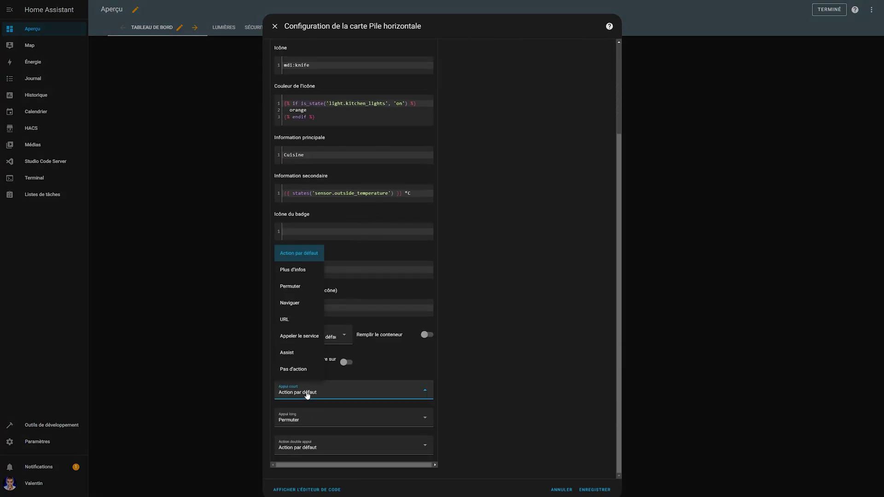
{"action": "left_click", "coordinate": [297, 304]}
{"action": "left_click", "coordinate": [343, 411]}
{"action": "scroll", "coordinate": [353, 443], "scroll_direction": "down", "scroll_amount": 3}
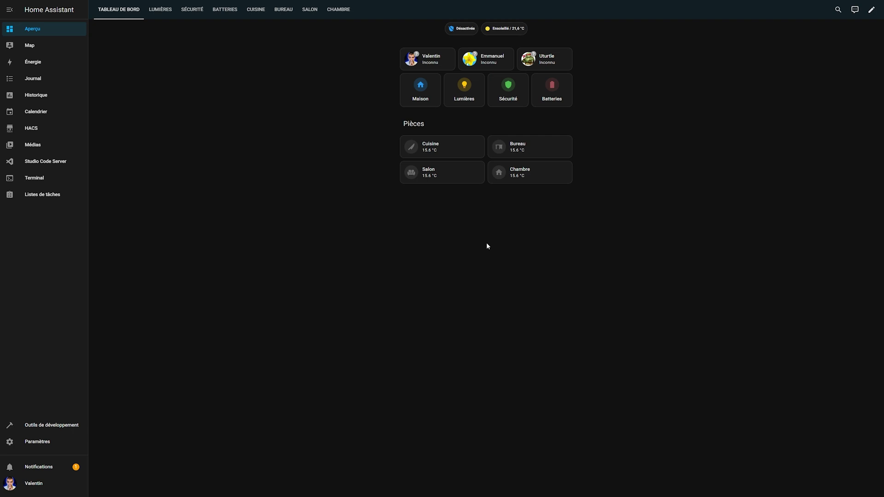
- Add a Mushroom Chips card with a Retour chip to the Lumières view and save it
{"action": "left_click", "coordinate": [161, 10]}
{"action": "left_click", "coordinate": [871, 11]}
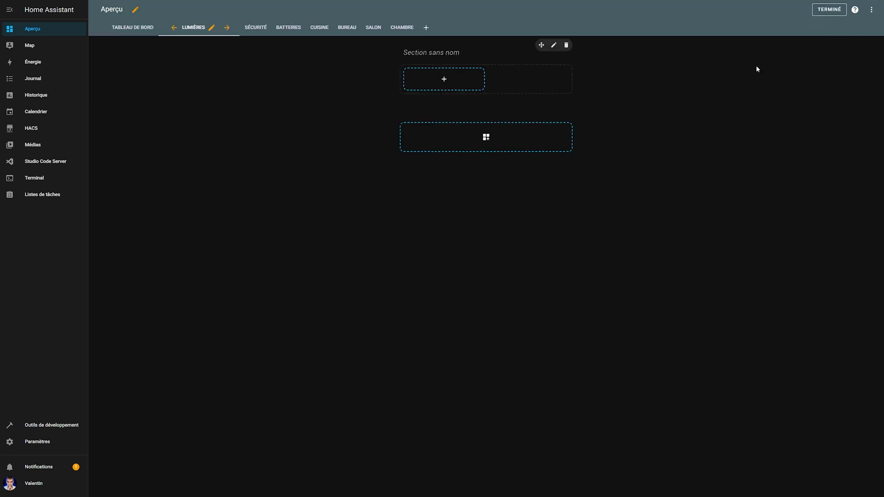
{"action": "left_click", "coordinate": [436, 87]}
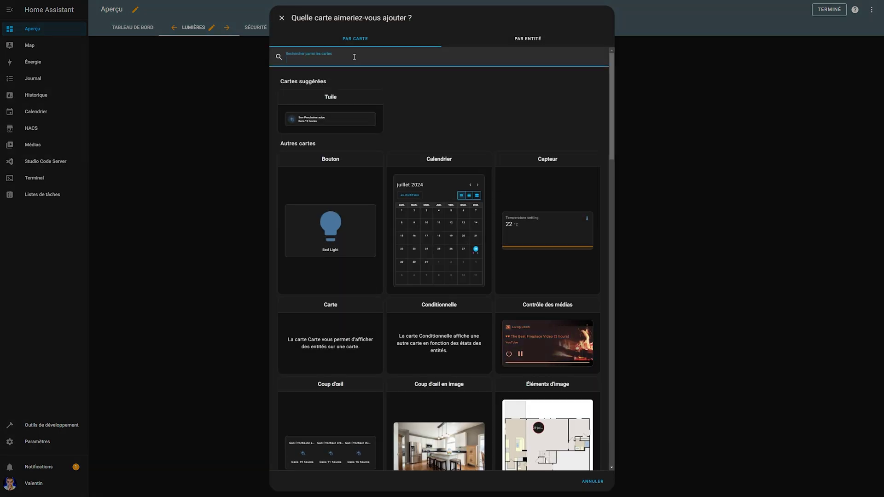
{"action": "type", "text": "chi"}
{"action": "left_click", "coordinate": [351, 115]}
{"action": "left_click", "coordinate": [433, 122]}
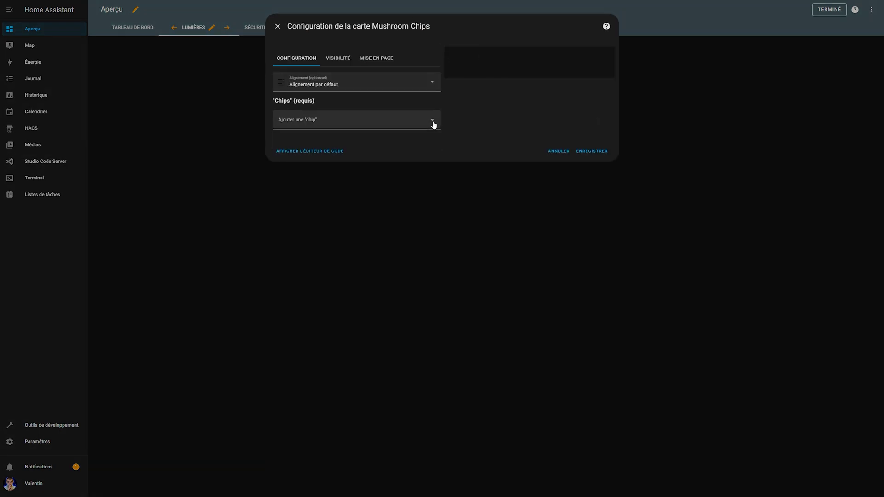
{"action": "left_click", "coordinate": [421, 126]}
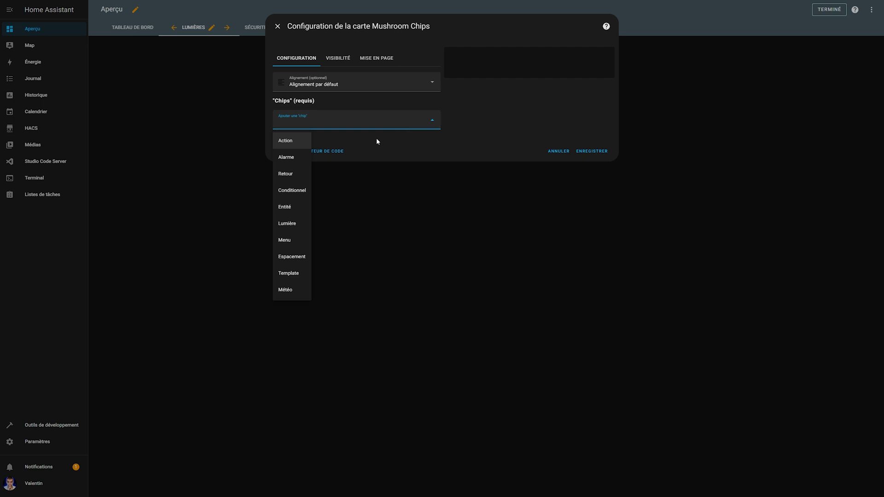
{"action": "left_click", "coordinate": [293, 174]}
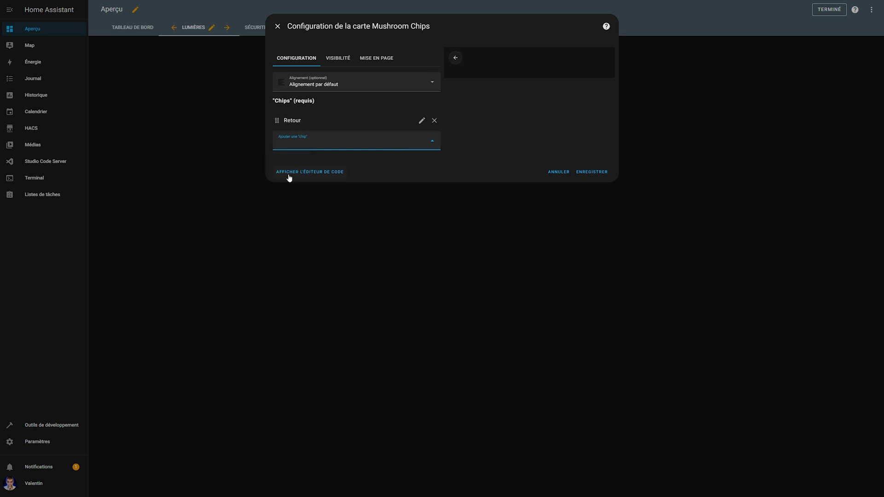
{"action": "left_click", "coordinate": [582, 175]}
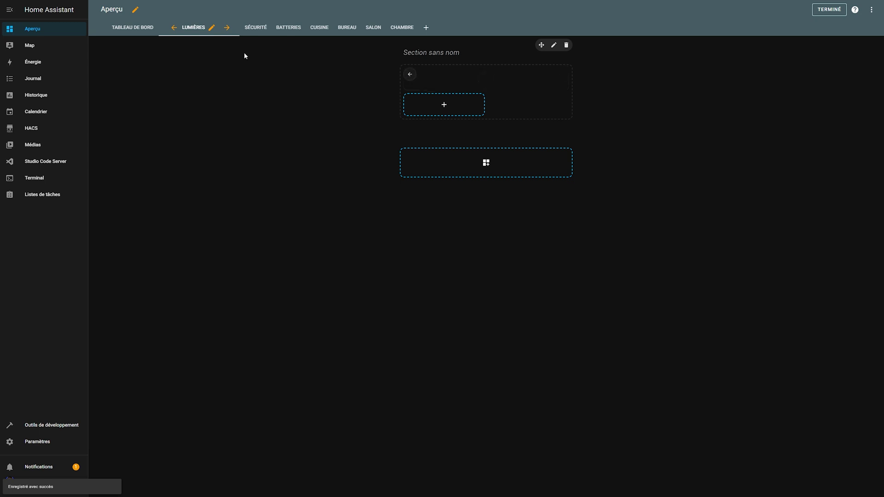
- Add a Mushroom Chips card with a Retour chip to the Sécurité view
{"action": "left_click", "coordinate": [257, 28]}
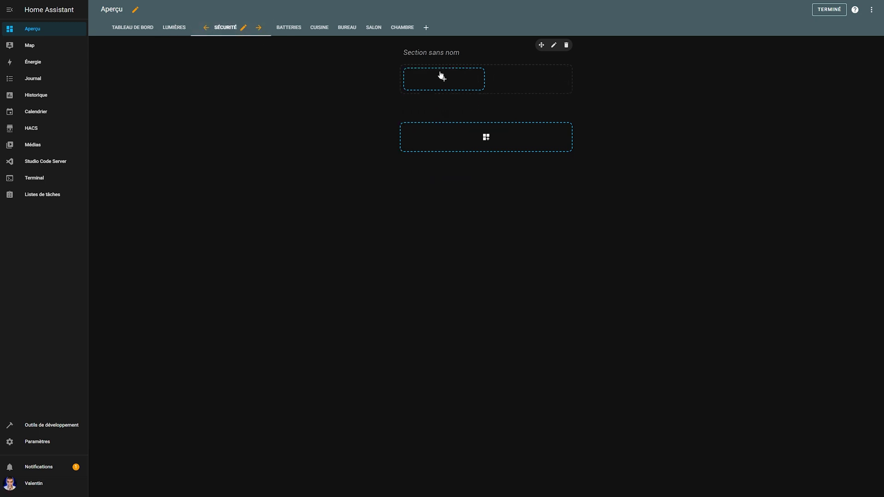
{"action": "left_click", "coordinate": [442, 76]}
{"action": "left_click", "coordinate": [340, 63]}
{"action": "type", "text": "c"}
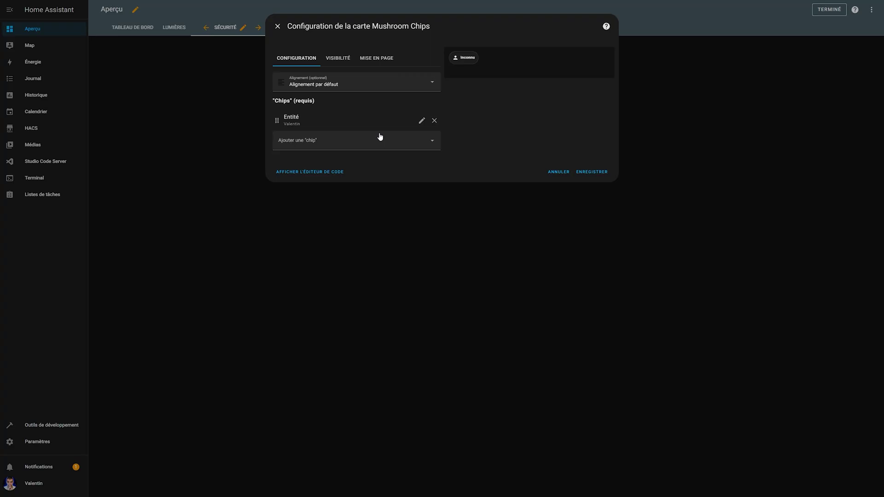
{"action": "left_click", "coordinate": [381, 136]}
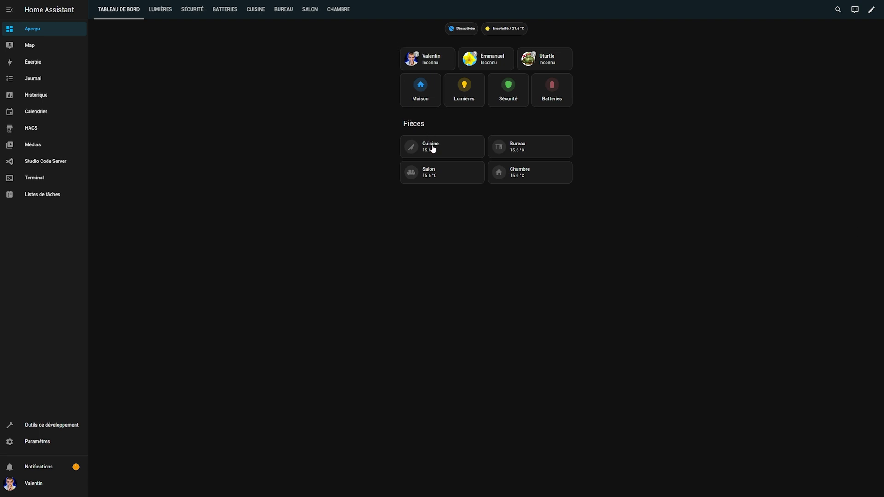
- In the Cuisine view, add a horizontal stack to the Cuisine section with a Temperature setting sensor card named Température
{"action": "left_click", "coordinate": [432, 148]}
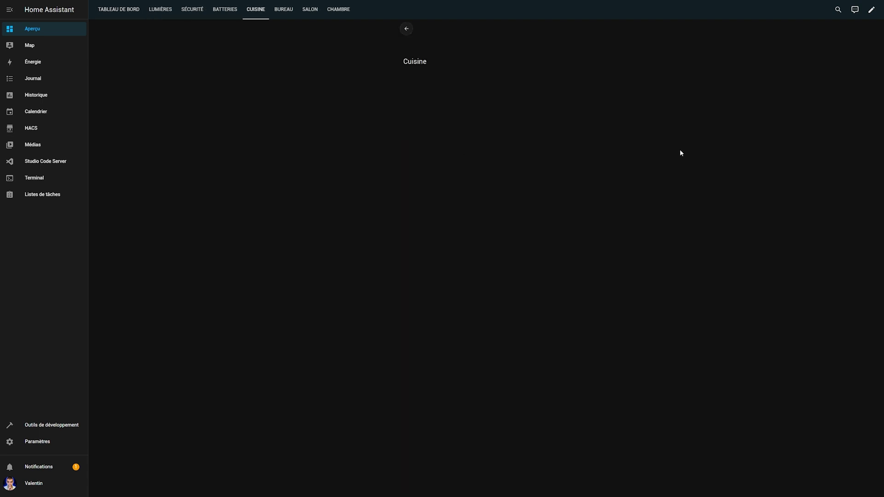
{"action": "left_click", "coordinate": [872, 11]}
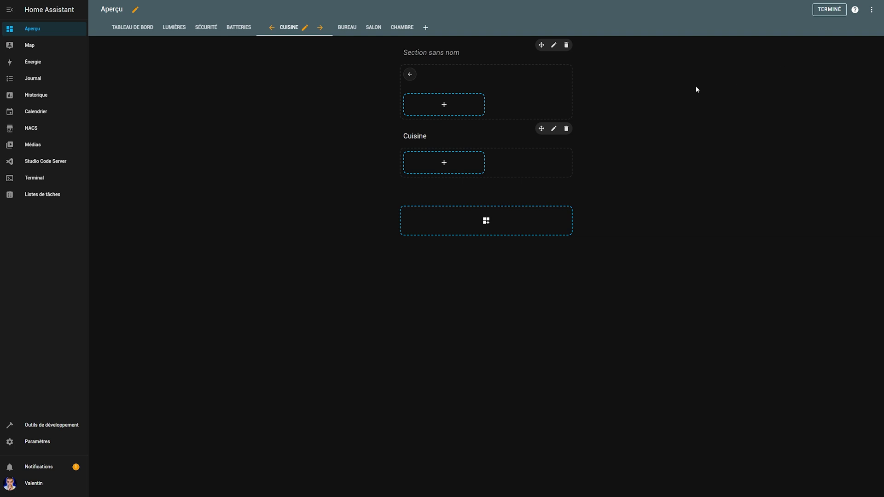
{"action": "left_click", "coordinate": [421, 165]}
{"action": "type", "text": "hor"}
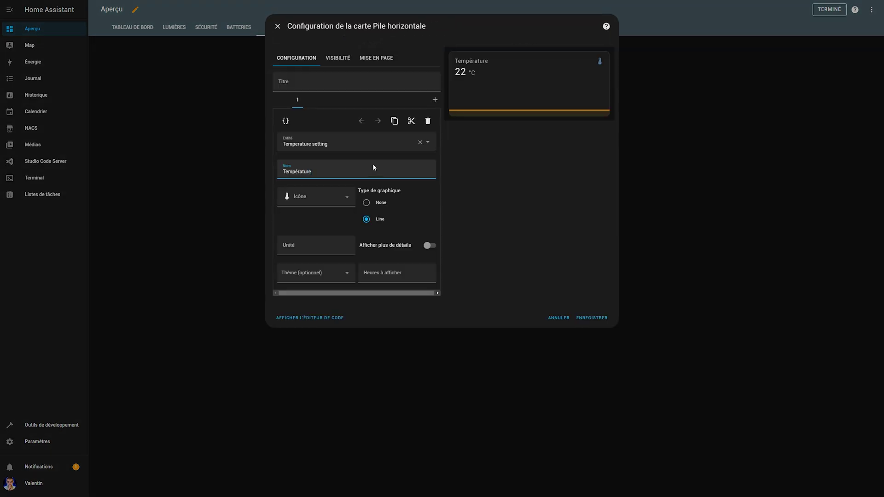
- Add a second sensor card for Outside Humidity named Humidité to the horizontal stack and save it
{"action": "left_click", "coordinate": [435, 100]}
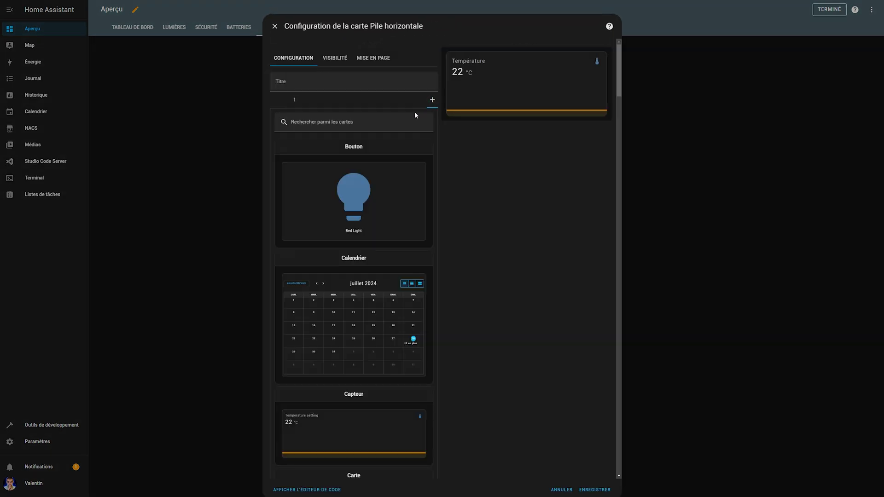
{"action": "left_click", "coordinate": [314, 407]}
{"action": "left_click", "coordinate": [283, 139]}
{"action": "left_click", "coordinate": [321, 241]}
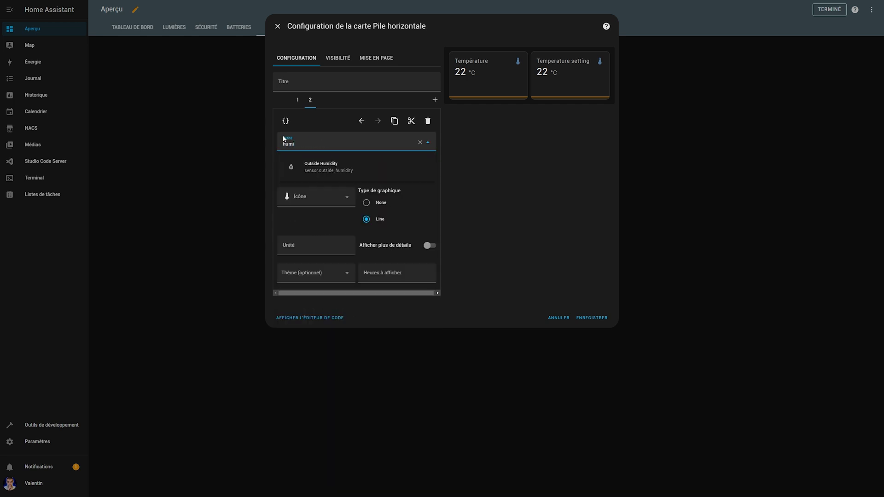
{"action": "left_click", "coordinate": [324, 170]}
{"action": "type", "text": "Humidité"}
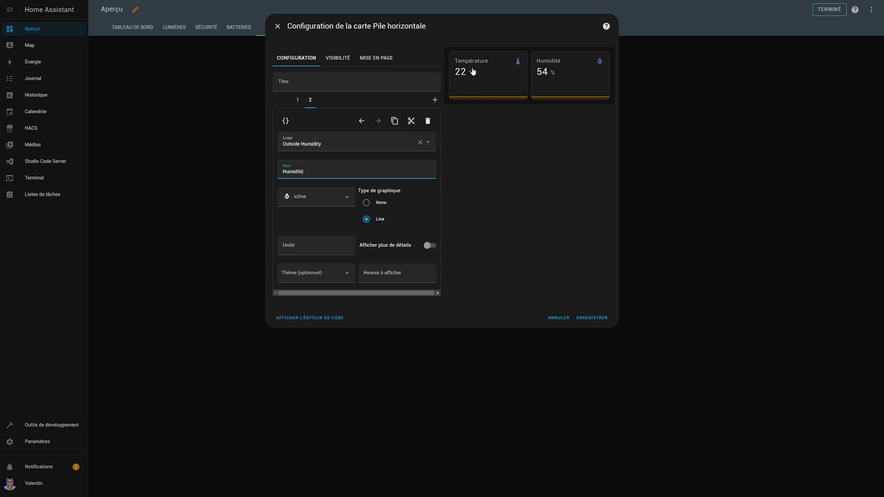
{"action": "left_click", "coordinate": [592, 318]}
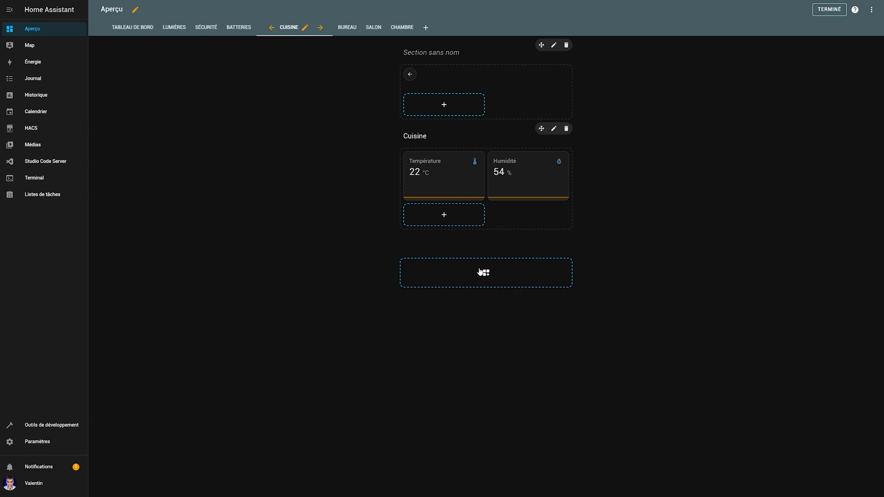
- Create an Appareils section with a Mushroom Fan card for Living Room Fan named Ventilateur, and leave edit mode
{"action": "left_click", "coordinate": [553, 239]}
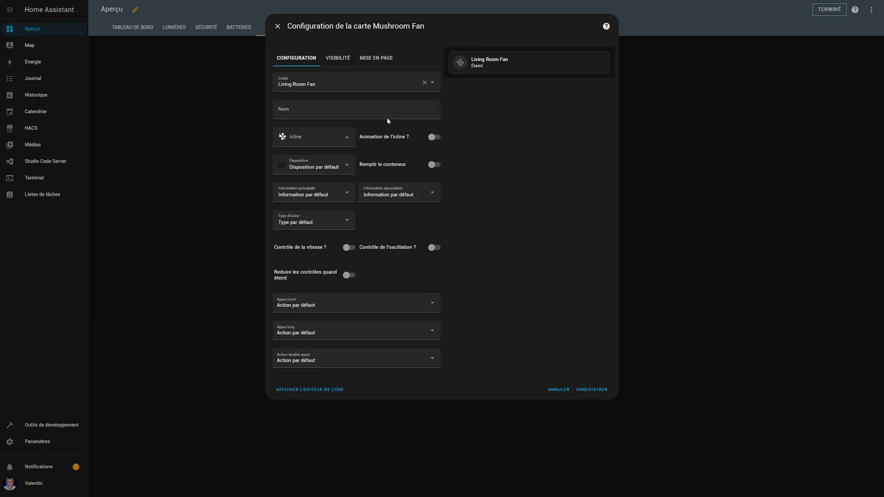
{"action": "left_click", "coordinate": [320, 110]}
{"action": "type", "text": "Vent"}
{"action": "left_click", "coordinate": [591, 389]}
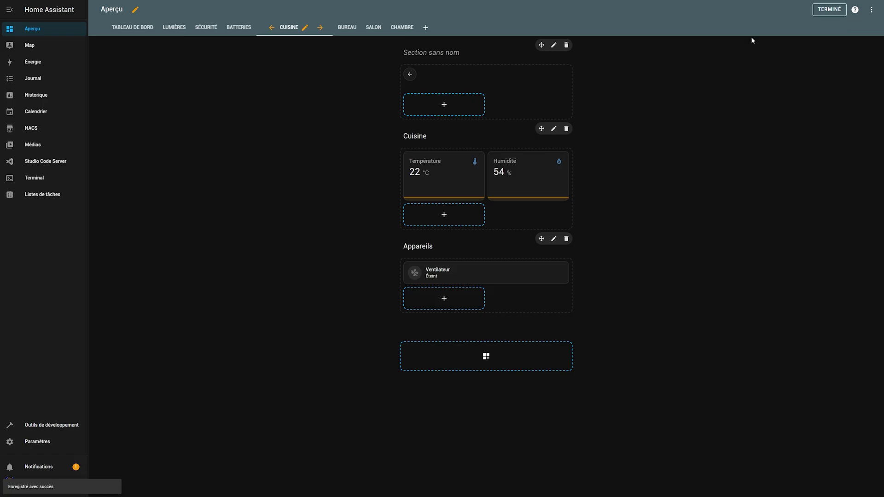
{"action": "left_click", "coordinate": [824, 11]}
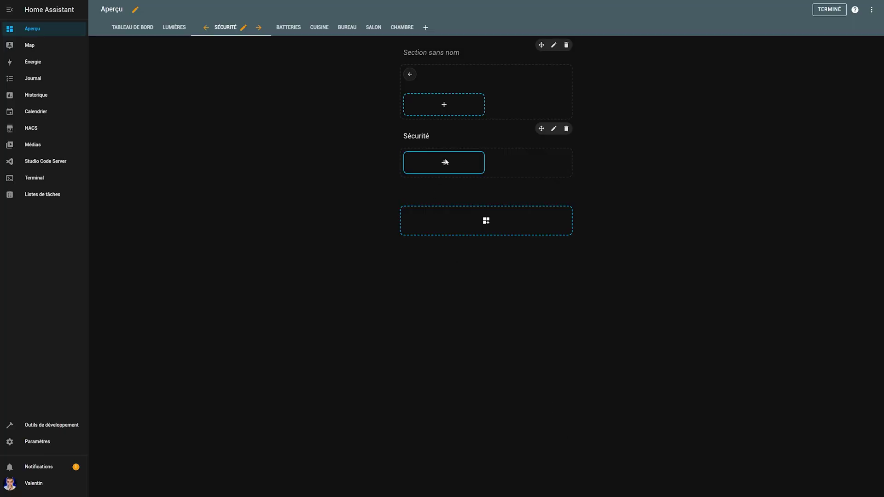
- Add an alarm card to the Sécurité section of the Sécurité view
{"action": "left_click", "coordinate": [445, 162]}
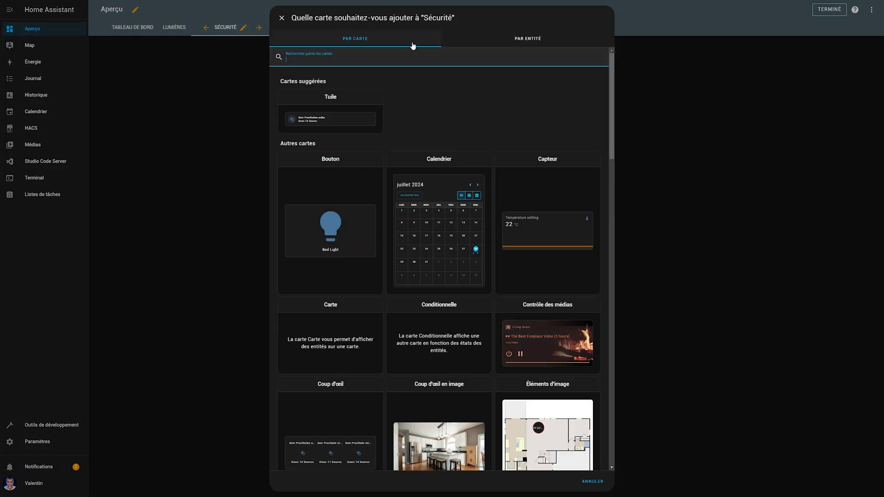
{"action": "type", "text": "ala"}
{"action": "left_click", "coordinate": [403, 160]}
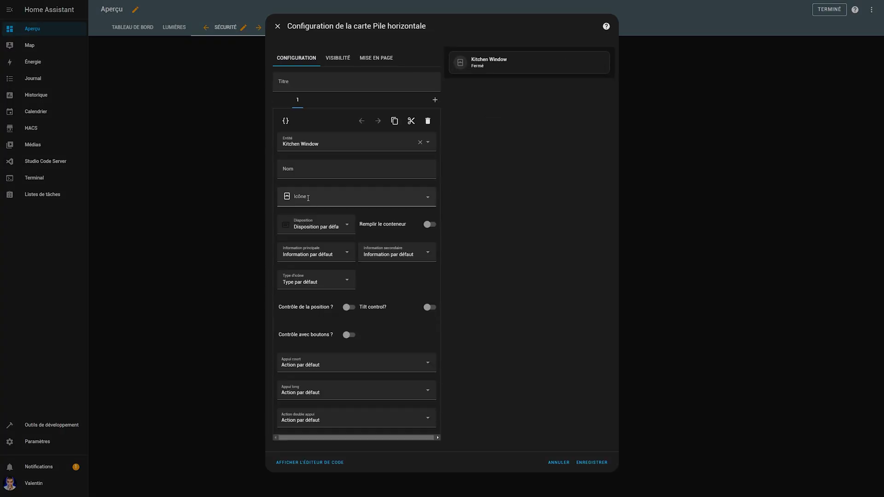
- Name the Kitchen Window card in the horizontal stack "Fenêtre Cuisine"
{"action": "left_click", "coordinate": [318, 141]}
{"action": "left_click", "coordinate": [317, 125]}
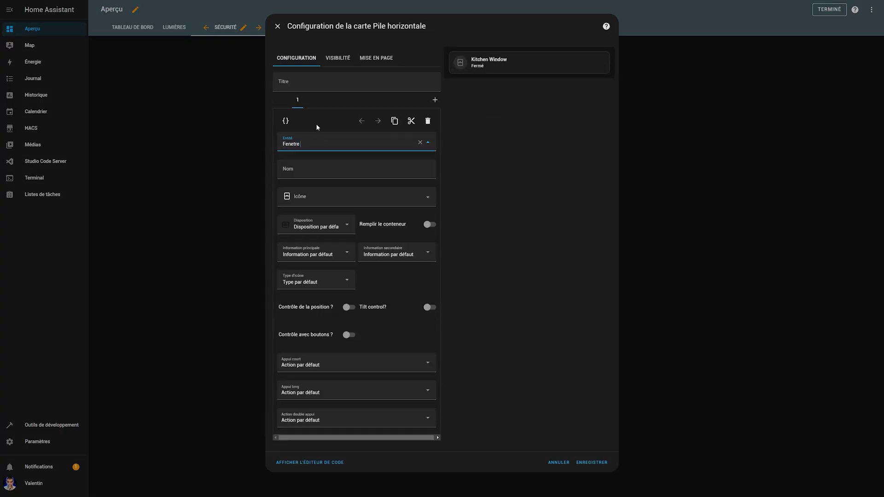
{"action": "left_click", "coordinate": [339, 172]}
{"action": "type", "text": "Cuisine"}
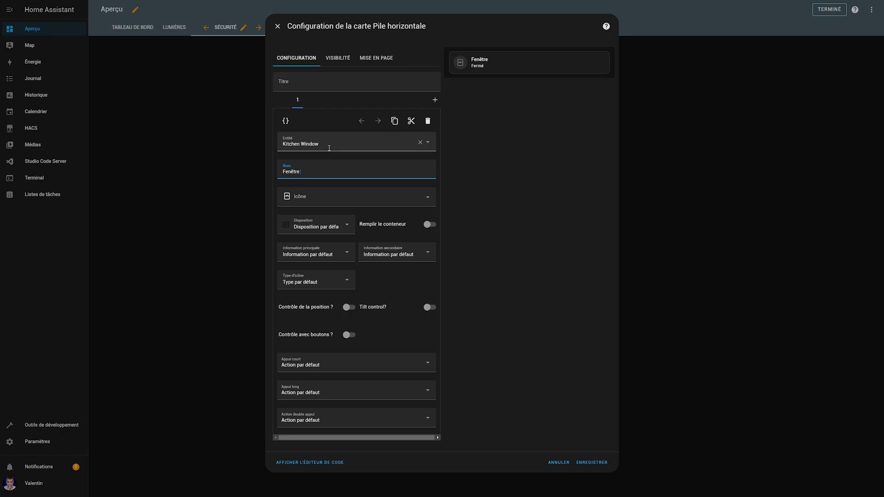